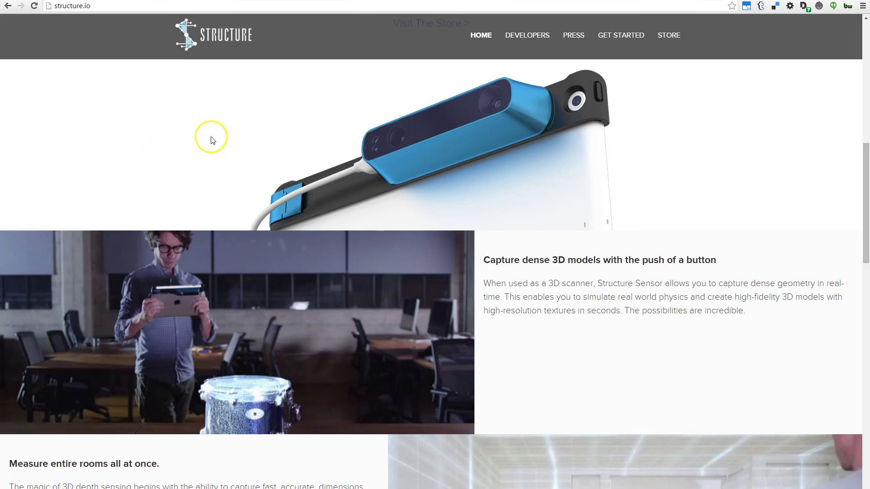
Zoom and orbit around the textured body scan to look it over.
{"action": "scroll", "coordinate": [210, 138], "scroll_direction": "up", "scroll_amount": 2}
{"action": "scroll", "coordinate": [210, 138], "scroll_direction": "up", "scroll_amount": 3}
{"action": "scroll", "coordinate": [210, 138], "scroll_direction": "up", "scroll_amount": 3}
{"action": "scroll", "coordinate": [210, 141], "scroll_direction": "up", "scroll_amount": 3}
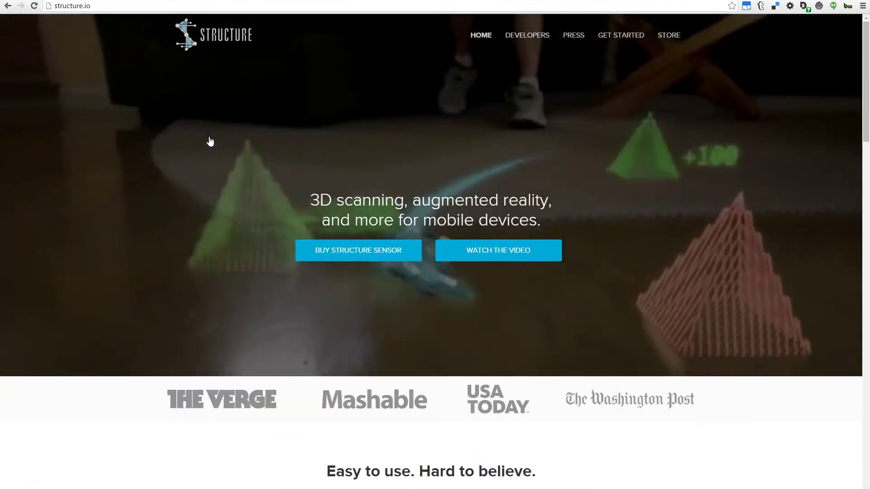
{"action": "scroll", "coordinate": [209, 140], "scroll_direction": "down", "scroll_amount": 4}
{"action": "scroll", "coordinate": [208, 140], "scroll_direction": "down", "scroll_amount": 2}
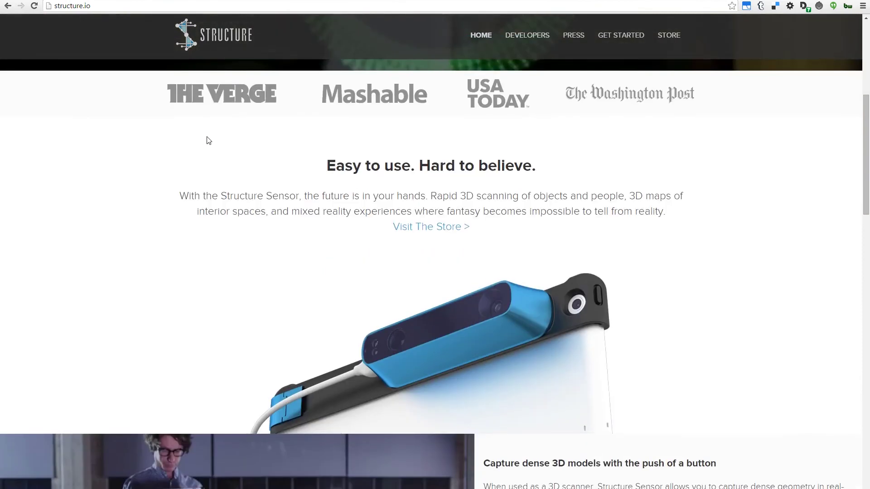
{"action": "scroll", "coordinate": [208, 140], "scroll_direction": "down", "scroll_amount": 3}
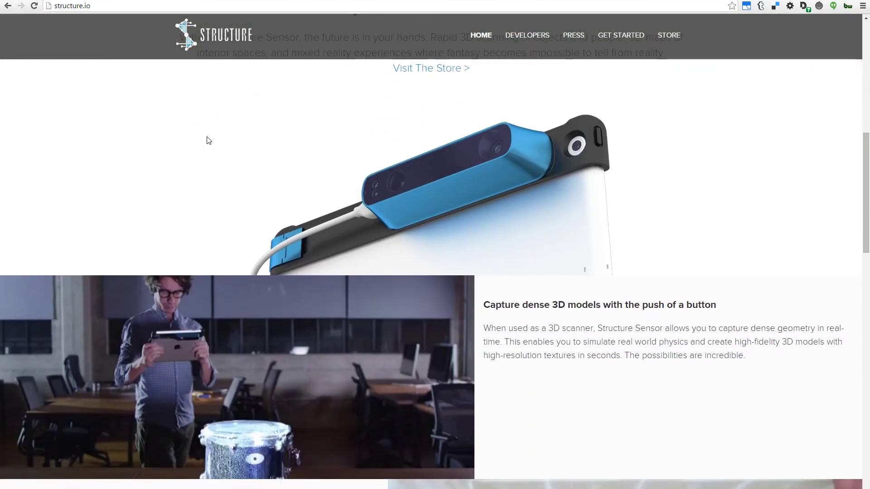
{"action": "scroll", "coordinate": [209, 141], "scroll_direction": "down", "scroll_amount": 1}
{"action": "scroll", "coordinate": [208, 140], "scroll_direction": "down", "scroll_amount": 1}
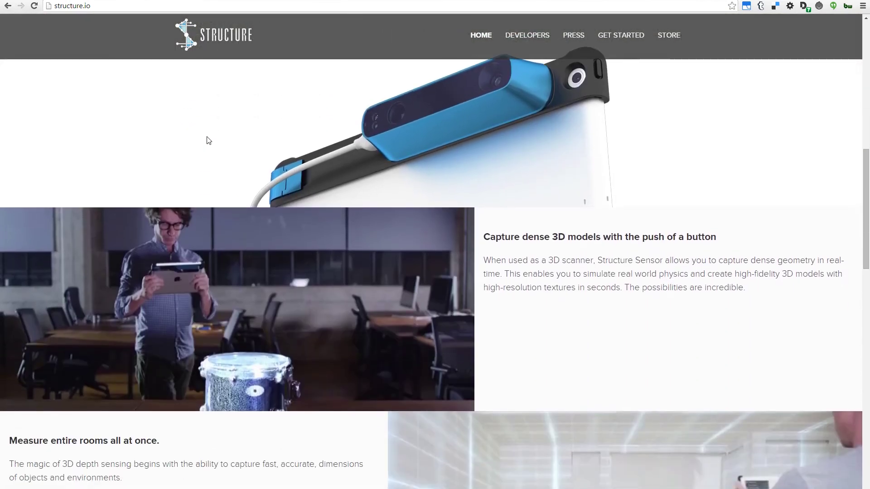
{"action": "scroll", "coordinate": [208, 140], "scroll_direction": "down", "scroll_amount": 2}
{"action": "scroll", "coordinate": [208, 140], "scroll_direction": "up", "scroll_amount": 1}
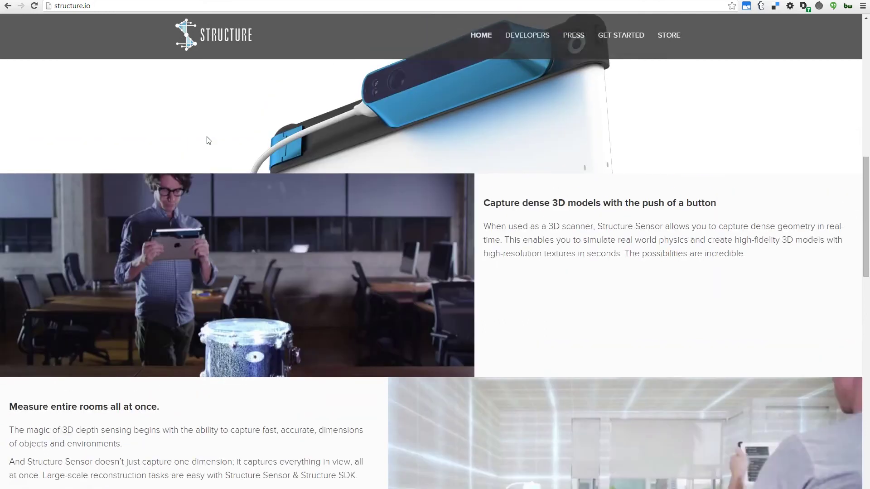
{"action": "scroll", "coordinate": [208, 141], "scroll_direction": "up", "scroll_amount": 2}
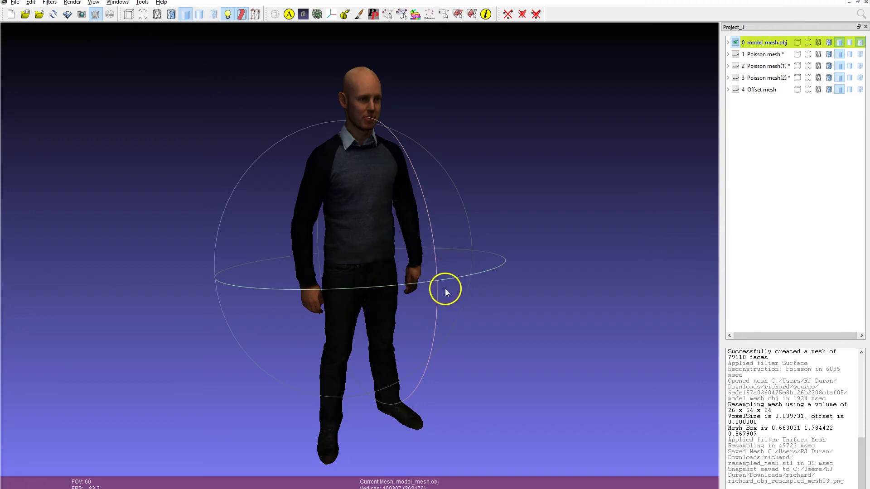
{"action": "mouse_move", "coordinate": [445, 289]}
{"action": "left_mouse_down"}
{"action": "mouse_move", "coordinate": [361, 285]}
{"action": "mouse_move", "coordinate": [453, 292]}
{"action": "left_mouse_up"}
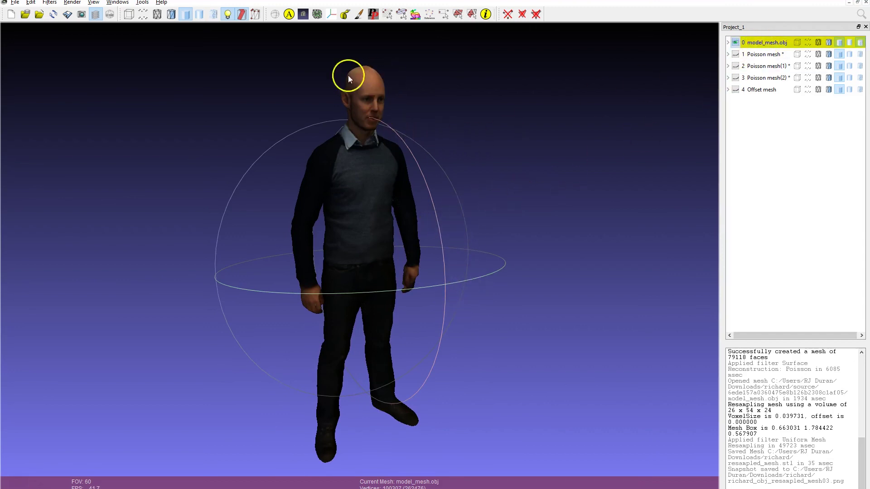
{"action": "mouse_move", "coordinate": [449, 309]}
{"action": "left_mouse_down"}
{"action": "mouse_move", "coordinate": [371, 320]}
{"action": "mouse_move", "coordinate": [454, 314]}
{"action": "mouse_move", "coordinate": [442, 209]}
{"action": "left_mouse_up"}
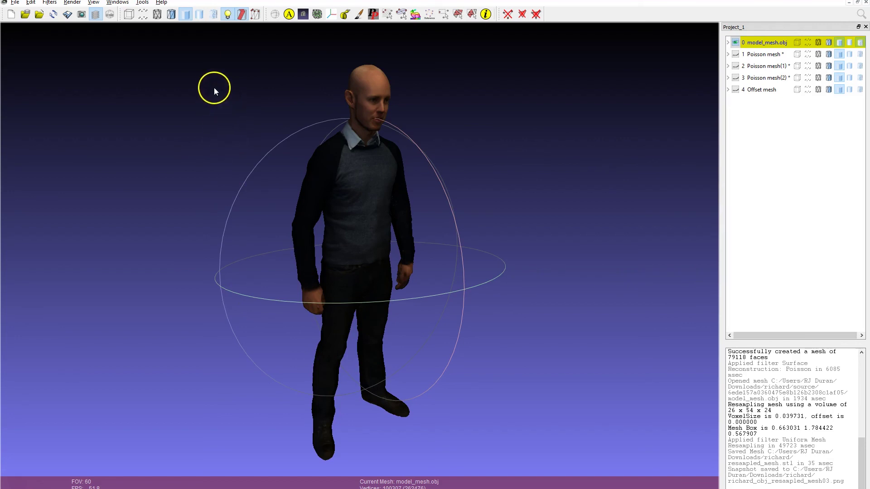
Show the scan in Wireframe and Flat Lines, then make model_mesh.obj current.
{"action": "left_click", "coordinate": [172, 14]}
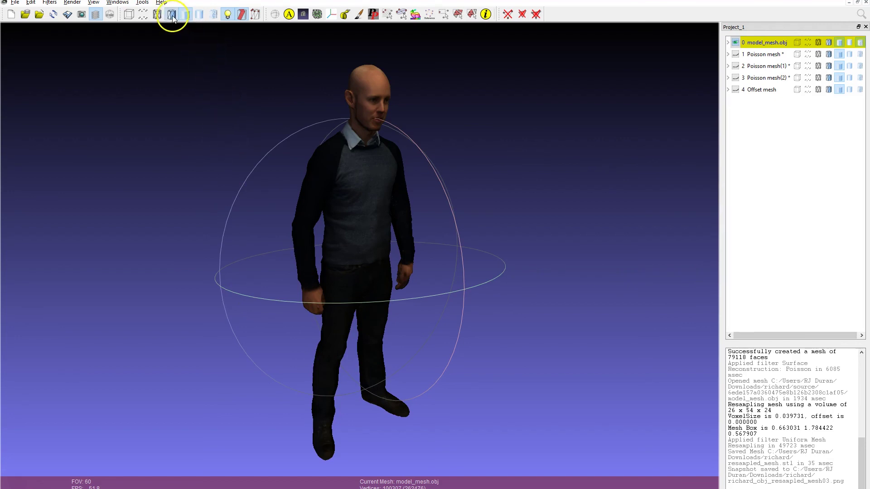
{"action": "left_click", "coordinate": [157, 14]}
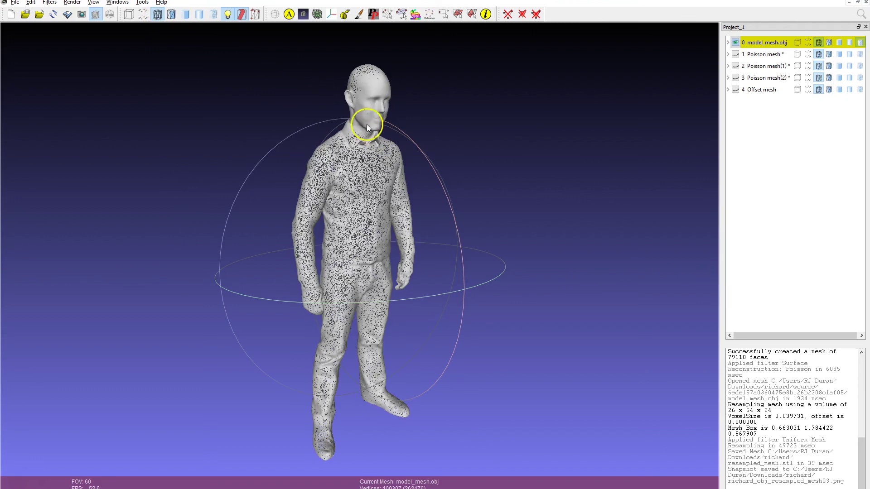
{"action": "mouse_move", "coordinate": [400, 252]}
{"action": "left_mouse_down"}
{"action": "mouse_move", "coordinate": [301, 253]}
{"action": "mouse_move", "coordinate": [375, 173]}
{"action": "mouse_move", "coordinate": [363, 146]}
{"action": "mouse_move", "coordinate": [369, 356]}
{"action": "mouse_move", "coordinate": [407, 261]}
{"action": "mouse_move", "coordinate": [393, 265]}
{"action": "left_mouse_up"}
{"action": "scroll", "coordinate": [370, 107], "scroll_direction": "up", "scroll_amount": 5}
{"action": "scroll", "coordinate": [393, 265], "scroll_direction": "up", "scroll_amount": 2}
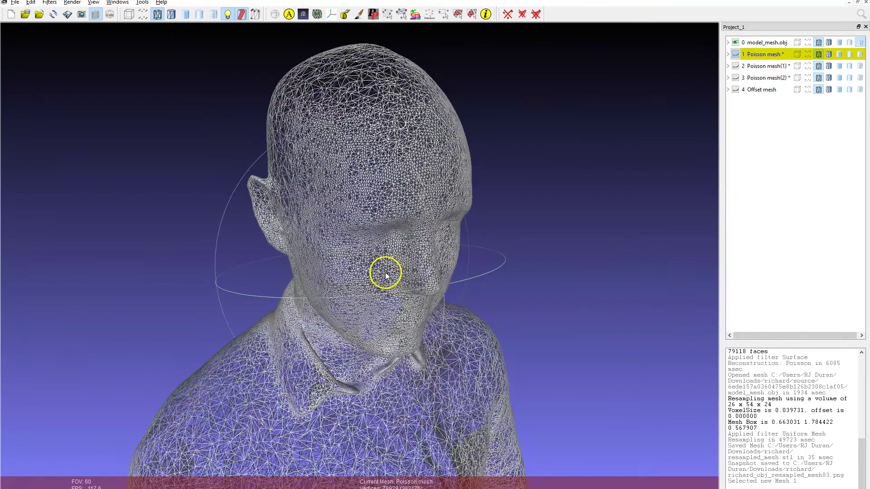
{"action": "scroll", "coordinate": [369, 324], "scroll_direction": "down", "scroll_amount": 2}
{"action": "scroll", "coordinate": [369, 325], "scroll_direction": "down", "scroll_amount": 2}
{"action": "scroll", "coordinate": [368, 325], "scroll_direction": "down", "scroll_amount": 2}
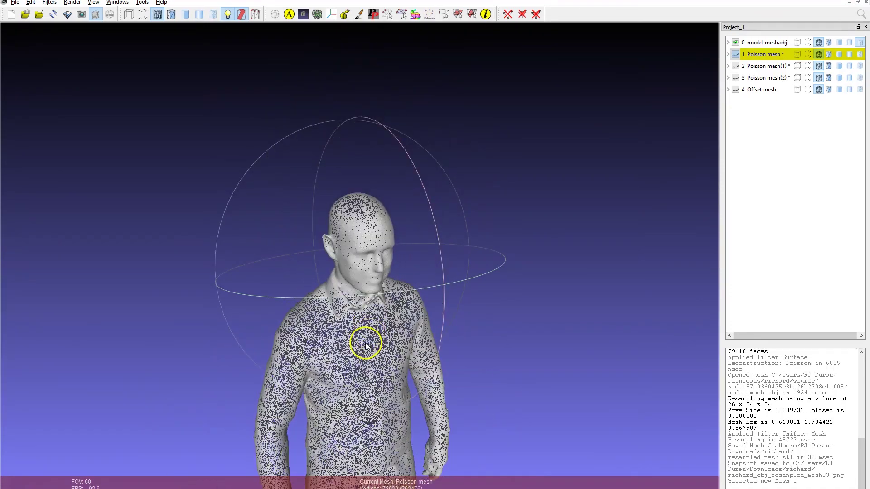
{"action": "mouse_move", "coordinate": [368, 339]}
{"action": "left_mouse_down"}
{"action": "mouse_move", "coordinate": [379, 229]}
{"action": "mouse_move", "coordinate": [351, 165]}
{"action": "mouse_move", "coordinate": [360, 215]}
{"action": "mouse_move", "coordinate": [375, 210]}
{"action": "mouse_move", "coordinate": [365, 204]}
{"action": "mouse_move", "coordinate": [388, 267]}
{"action": "mouse_move", "coordinate": [330, 281]}
{"action": "mouse_move", "coordinate": [375, 263]}
{"action": "left_mouse_up"}
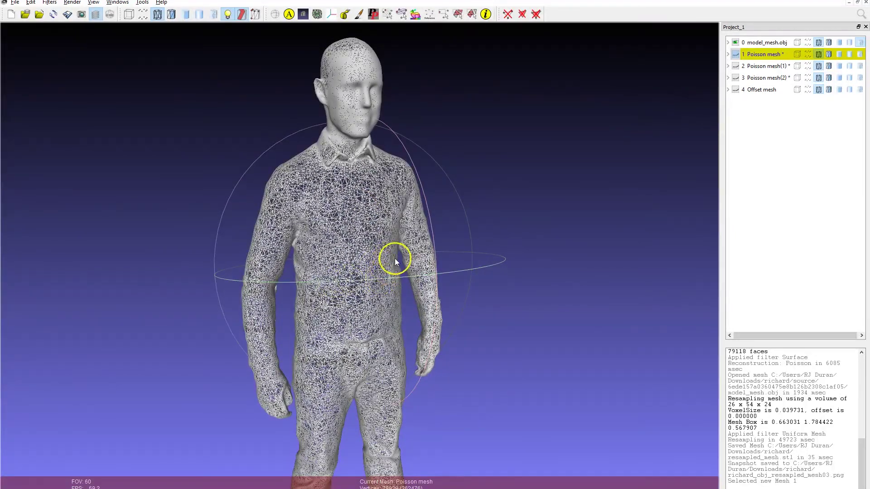
{"action": "left_click", "coordinate": [736, 44]}
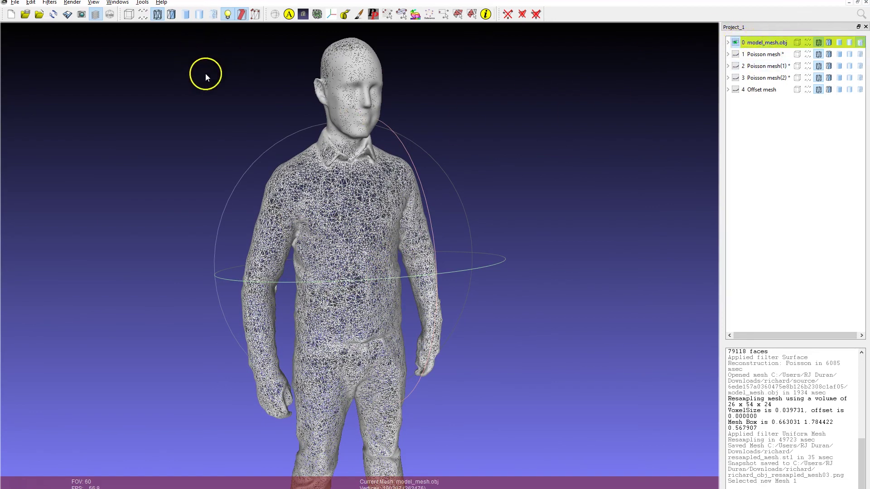
{"action": "left_click", "coordinate": [50, 3]}
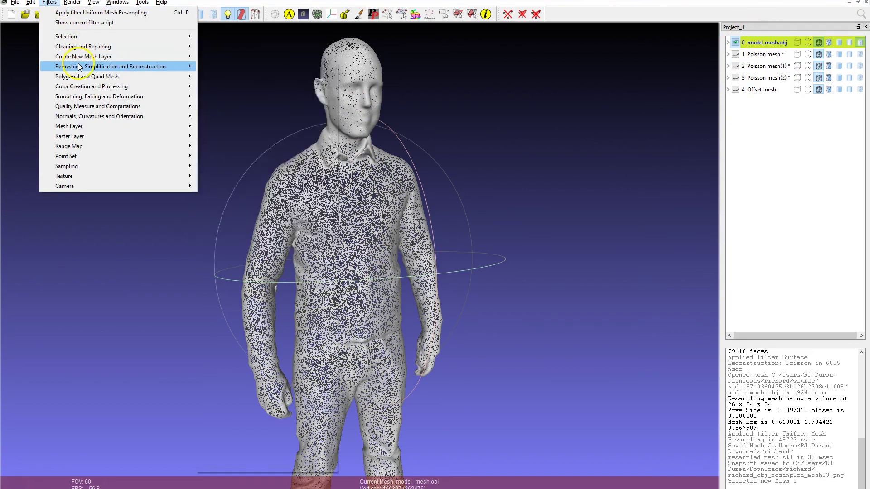
{"action": "mouse_move", "coordinate": [110, 67]}
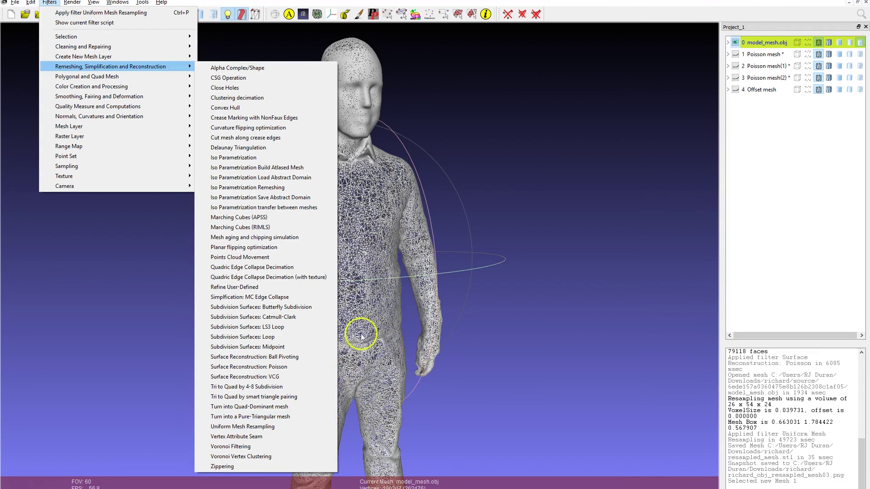
{"action": "left_click", "coordinate": [387, 278]}
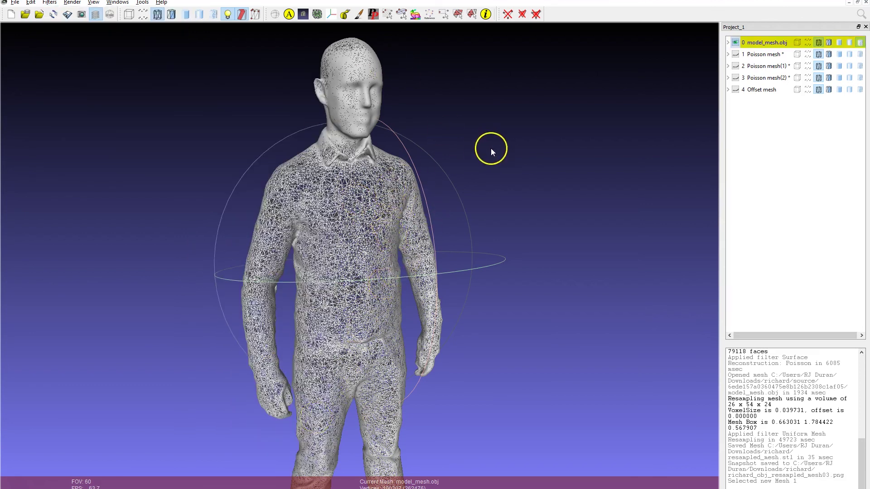
Make the Poisson mesh the current layer, shown on its own, and zoom in.
{"action": "left_click", "coordinate": [751, 55]}
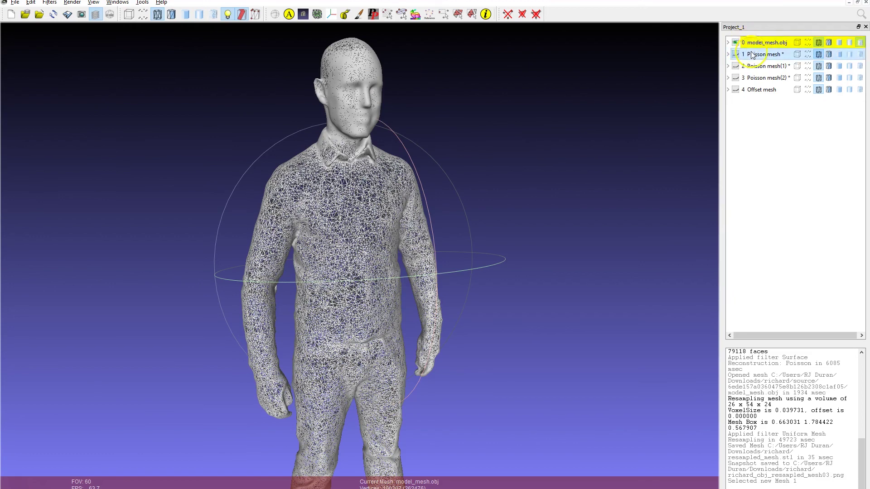
{"action": "left_click", "coordinate": [735, 42]}
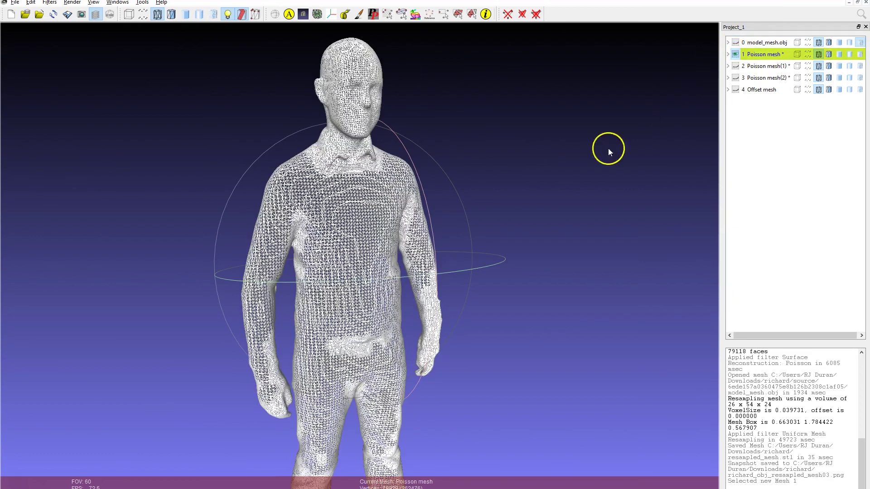
{"action": "mouse_move", "coordinate": [379, 268]}
{"action": "left_mouse_down"}
{"action": "mouse_move", "coordinate": [456, 259]}
{"action": "mouse_move", "coordinate": [388, 249]}
{"action": "left_mouse_up"}
{"action": "scroll", "coordinate": [372, 205], "scroll_direction": "up", "scroll_amount": 2}
{"action": "scroll", "coordinate": [372, 209], "scroll_direction": "up", "scroll_amount": 3}
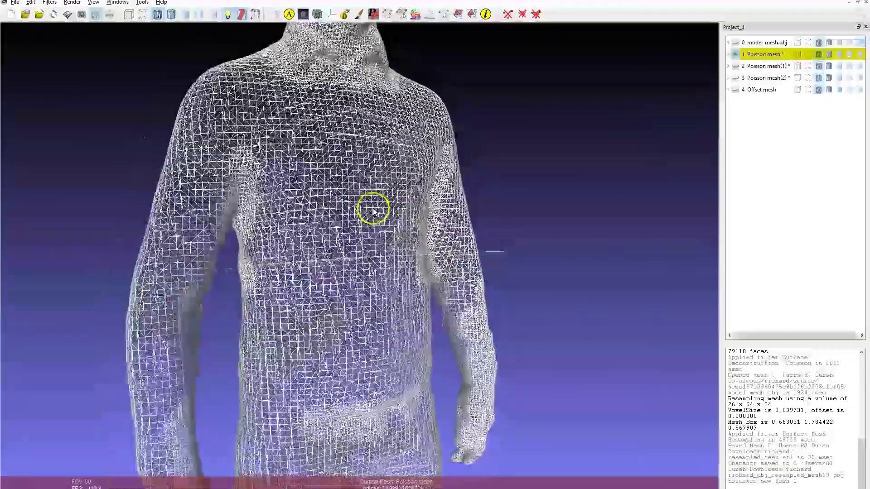
{"action": "scroll", "coordinate": [373, 210], "scroll_direction": "down", "scroll_amount": 5}
{"action": "scroll", "coordinate": [373, 212], "scroll_direction": "up", "scroll_amount": 5}
{"action": "scroll", "coordinate": [375, 213], "scroll_direction": "up", "scroll_amount": 2}
{"action": "scroll", "coordinate": [374, 214], "scroll_direction": "down", "scroll_amount": 2}
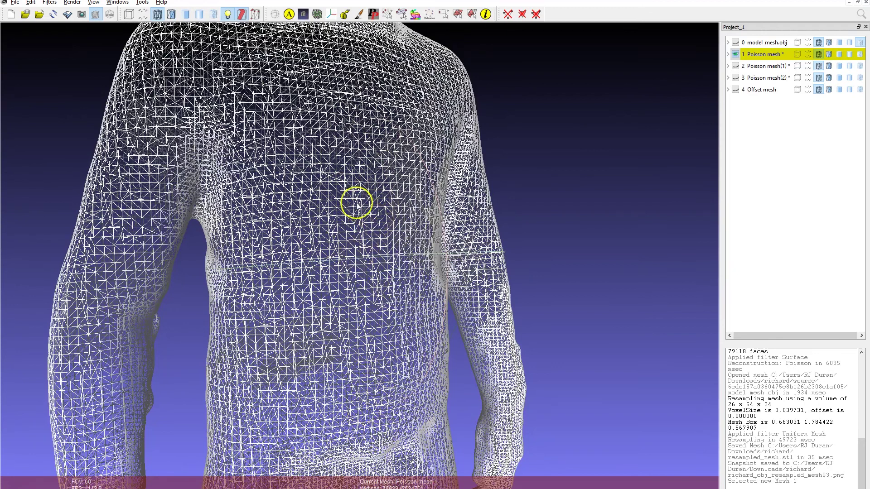
Compare the Poisson mesh against model_mesh.obj and Poisson mesh(1) by toggling layer visibility.
{"action": "left_click", "coordinate": [171, 14]}
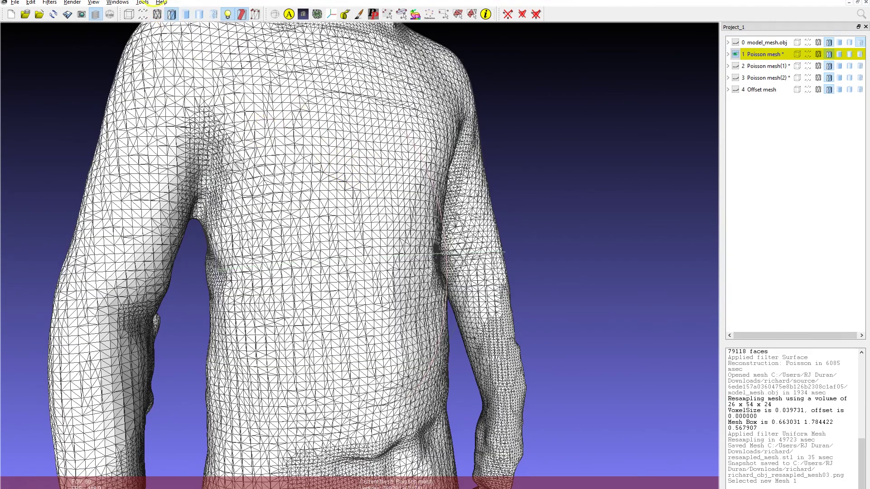
{"action": "left_click", "coordinate": [157, 14]}
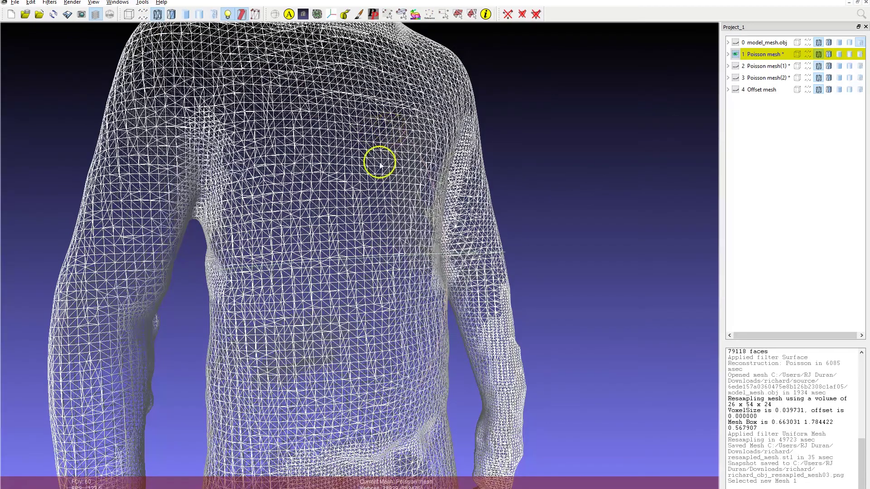
{"action": "left_click", "coordinate": [735, 42]}
{"action": "left_click", "coordinate": [735, 54]}
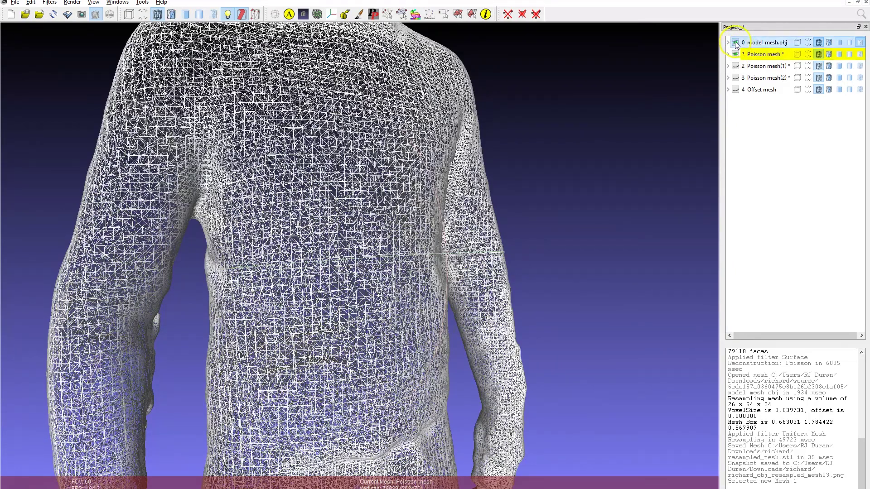
{"action": "left_click", "coordinate": [735, 66]}
{"action": "left_click", "coordinate": [735, 66]}
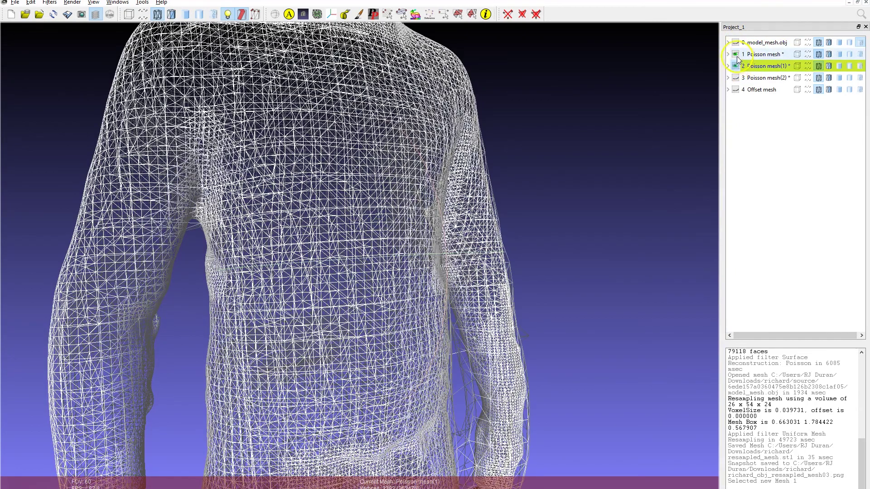
{"action": "left_click", "coordinate": [735, 54]}
Inspect the coarse mesh from several sides in Flat Lines, finishing in bare Wireframe.
{"action": "scroll", "coordinate": [370, 162], "scroll_direction": "down", "scroll_amount": 3}
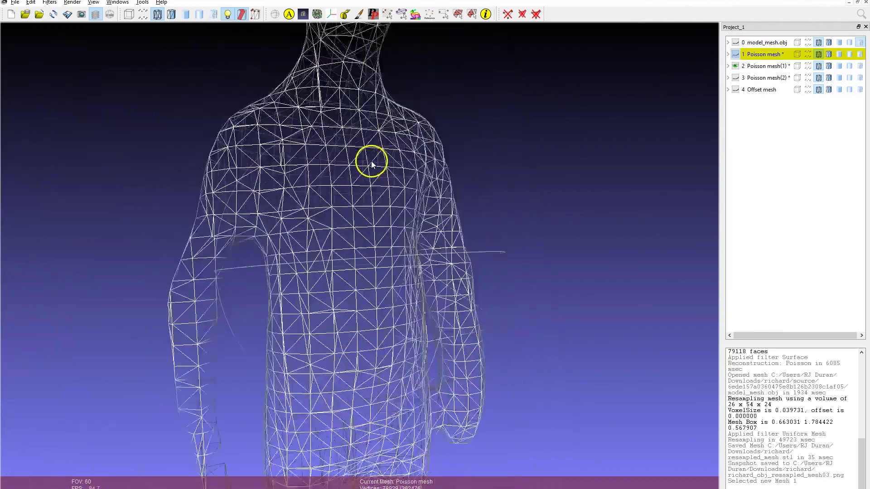
{"action": "scroll", "coordinate": [371, 162], "scroll_direction": "down", "scroll_amount": 3}
{"action": "scroll", "coordinate": [379, 163], "scroll_direction": "down", "scroll_amount": 3}
{"action": "mouse_move", "coordinate": [388, 252]}
{"action": "left_mouse_down"}
{"action": "mouse_move", "coordinate": [362, 247]}
{"action": "mouse_move", "coordinate": [359, 281]}
{"action": "mouse_move", "coordinate": [411, 272]}
{"action": "mouse_move", "coordinate": [371, 229]}
{"action": "mouse_move", "coordinate": [390, 232]}
{"action": "mouse_move", "coordinate": [298, 311]}
{"action": "mouse_move", "coordinate": [399, 245]}
{"action": "mouse_move", "coordinate": [342, 249]}
{"action": "left_mouse_up"}
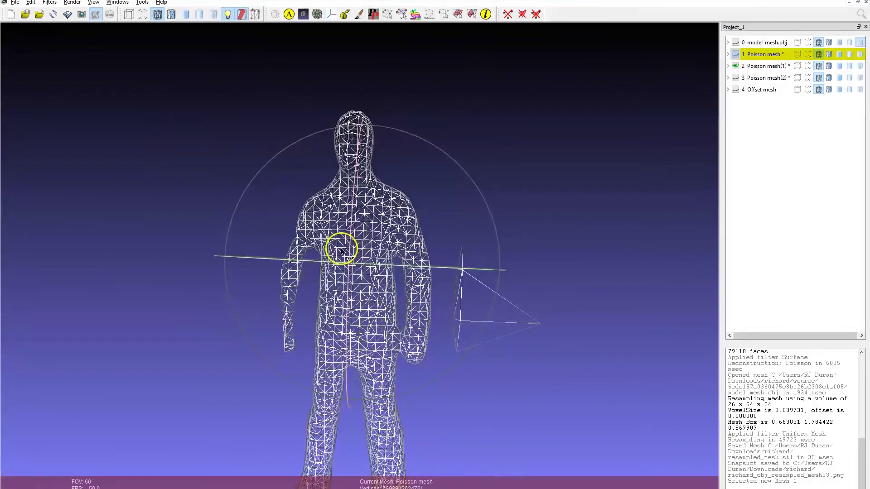
{"action": "left_click", "coordinate": [173, 14]}
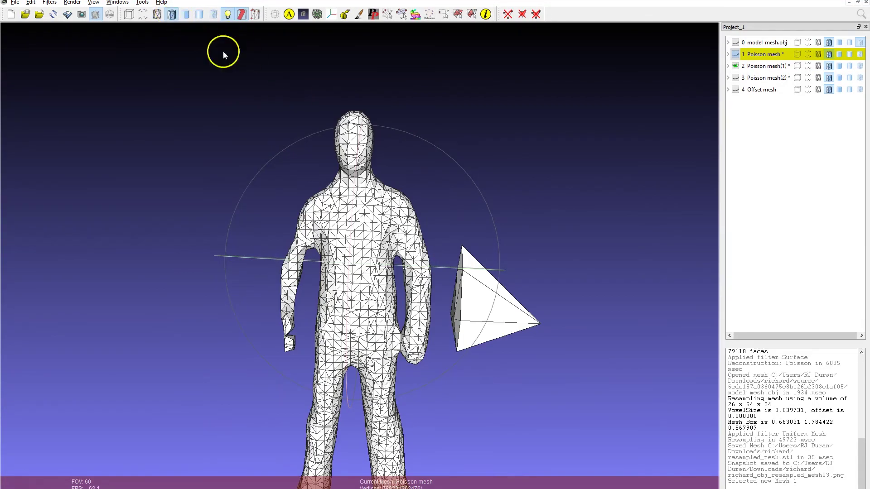
{"action": "left_click_drag", "start_coordinate": [424, 323], "coordinate": [388, 316]}
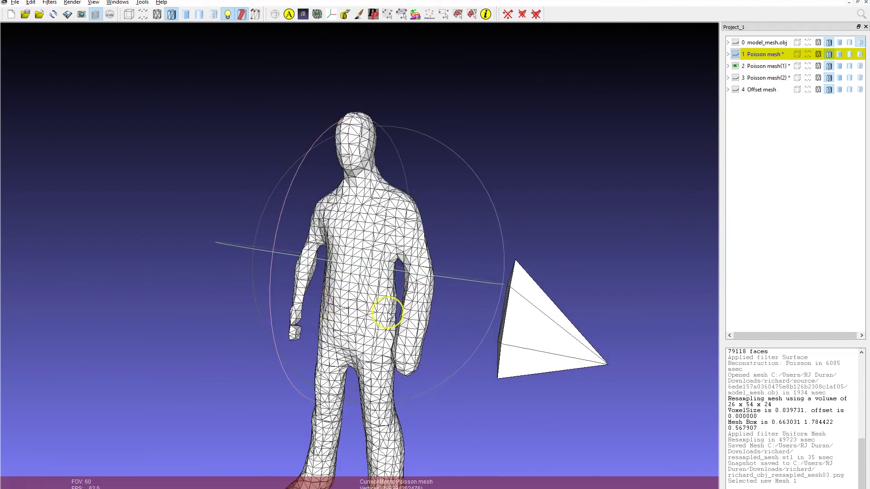
{"action": "mouse_move", "coordinate": [420, 288]}
{"action": "left_mouse_down"}
{"action": "mouse_move", "coordinate": [380, 249]}
{"action": "mouse_move", "coordinate": [411, 287]}
{"action": "mouse_move", "coordinate": [520, 322]}
{"action": "mouse_move", "coordinate": [359, 276]}
{"action": "mouse_move", "coordinate": [414, 266]}
{"action": "mouse_move", "coordinate": [351, 270]}
{"action": "left_mouse_up"}
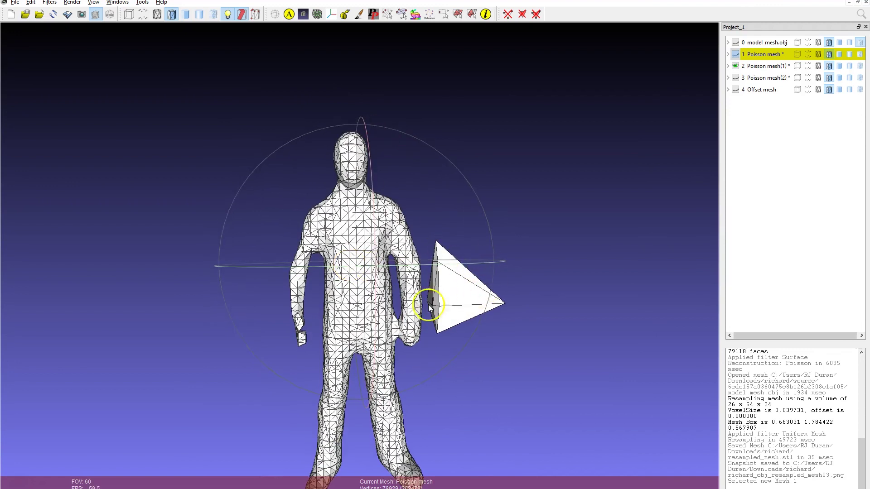
{"action": "mouse_move", "coordinate": [402, 311]}
{"action": "left_mouse_down"}
{"action": "mouse_move", "coordinate": [334, 311]}
{"action": "mouse_move", "coordinate": [357, 235]}
{"action": "mouse_move", "coordinate": [340, 243]}
{"action": "mouse_move", "coordinate": [382, 249]}
{"action": "left_mouse_up"}
{"action": "left_click", "coordinate": [157, 15]}
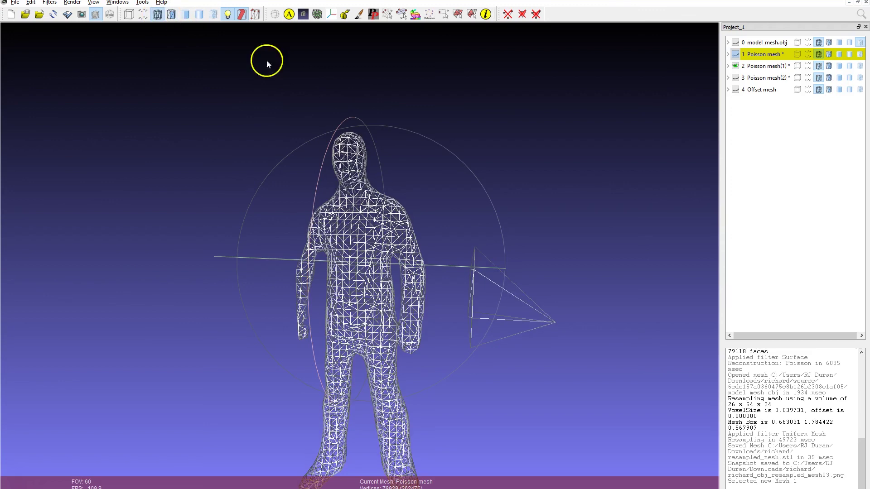
Switch between Poisson mesh(1), Poisson mesh and Poisson mesh(2), orbiting to compare density.
{"action": "left_click", "coordinate": [766, 66]}
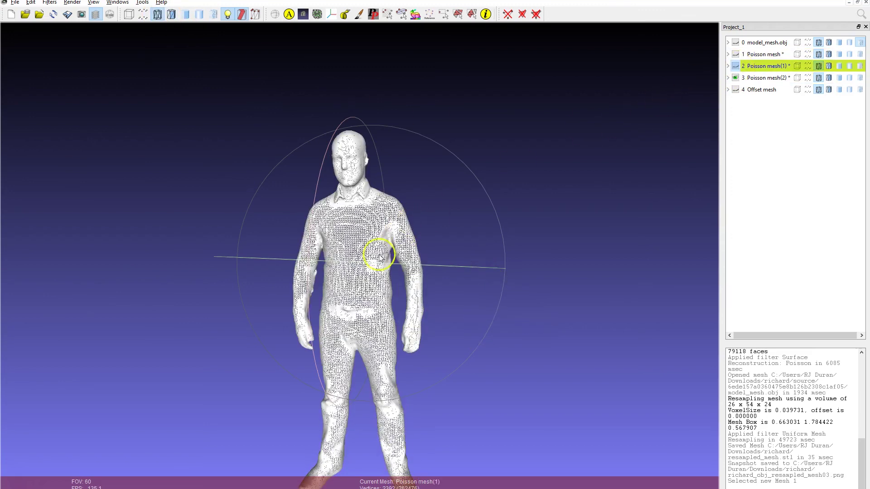
{"action": "mouse_move", "coordinate": [392, 267]}
{"action": "left_mouse_down"}
{"action": "mouse_move", "coordinate": [355, 292]}
{"action": "mouse_move", "coordinate": [413, 306]}
{"action": "mouse_move", "coordinate": [381, 232]}
{"action": "mouse_move", "coordinate": [351, 246]}
{"action": "mouse_move", "coordinate": [394, 256]}
{"action": "mouse_move", "coordinate": [363, 207]}
{"action": "left_mouse_up"}
{"action": "scroll", "coordinate": [382, 233], "scroll_direction": "up", "scroll_amount": 4}
{"action": "scroll", "coordinate": [380, 232], "scroll_direction": "up", "scroll_amount": 2}
{"action": "scroll", "coordinate": [357, 231], "scroll_direction": "down", "scroll_amount": 5}
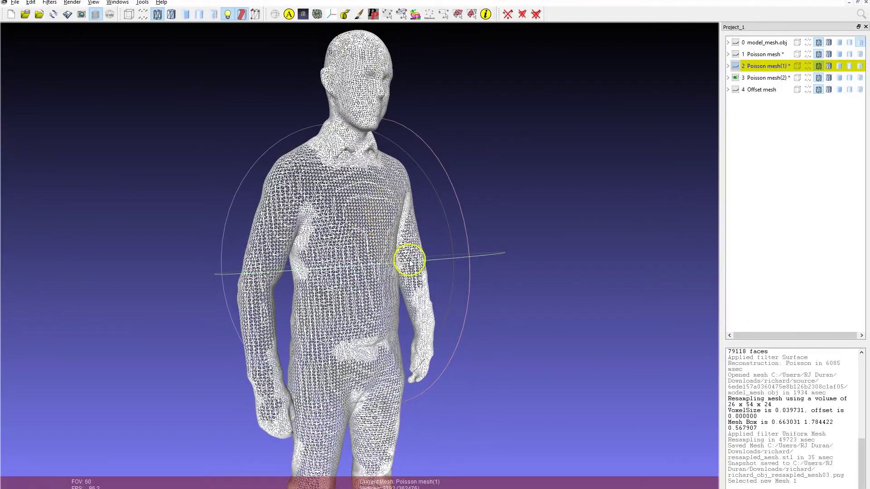
{"action": "left_click", "coordinate": [764, 54]}
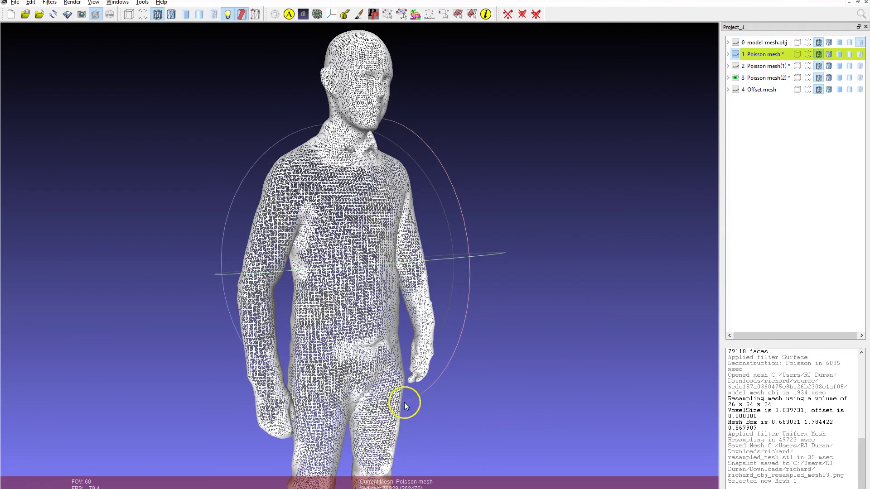
{"action": "mouse_move", "coordinate": [388, 331]}
{"action": "left_mouse_down"}
{"action": "mouse_move", "coordinate": [320, 330]}
{"action": "mouse_move", "coordinate": [335, 336]}
{"action": "left_mouse_up"}
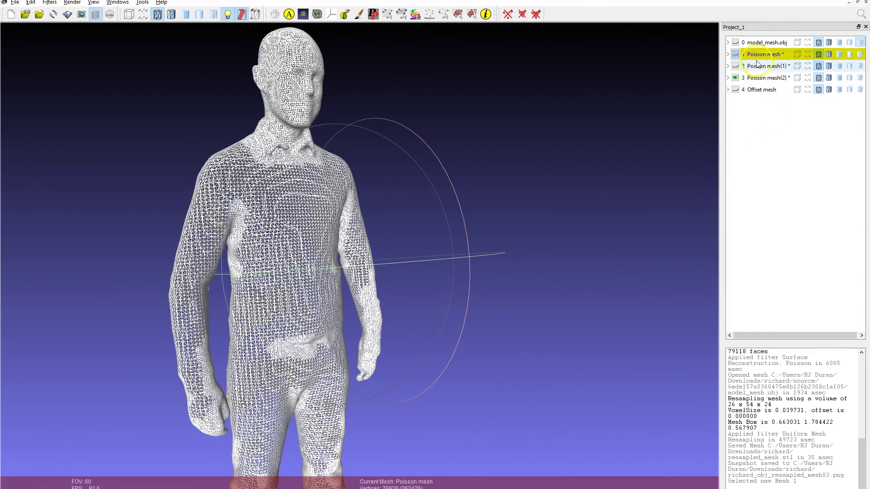
{"action": "left_click", "coordinate": [762, 78]}
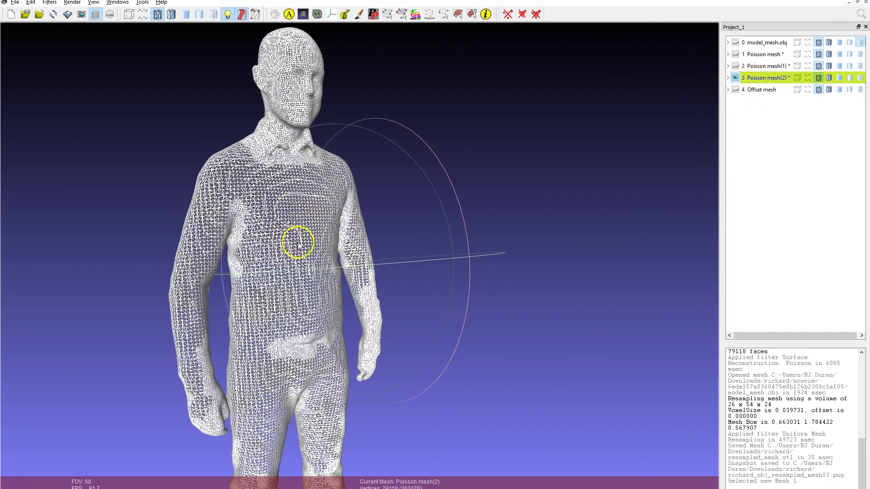
{"action": "left_click_drag", "start_coordinate": [295, 243], "coordinate": [394, 249]}
Make the Offset mesh current with other layers hidden, displayed in Flat Lines.
{"action": "left_click", "coordinate": [765, 90]}
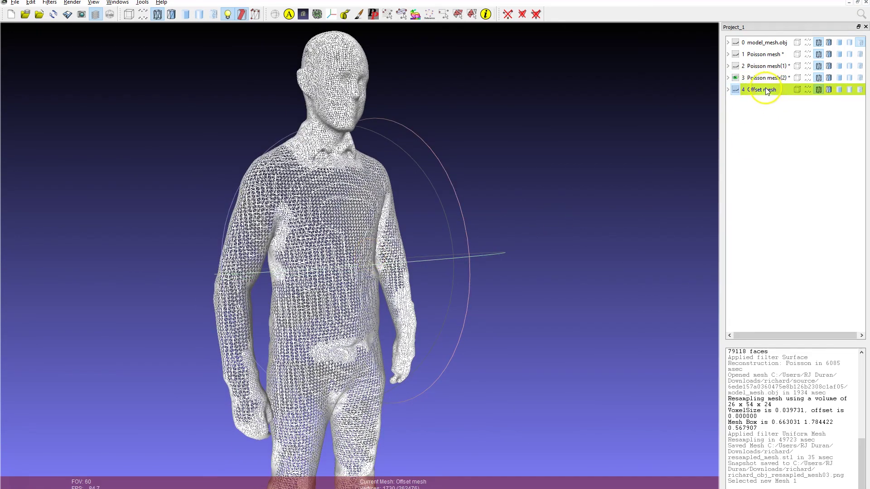
{"action": "left_click", "coordinate": [765, 42]}
{"action": "left_click", "coordinate": [735, 42]}
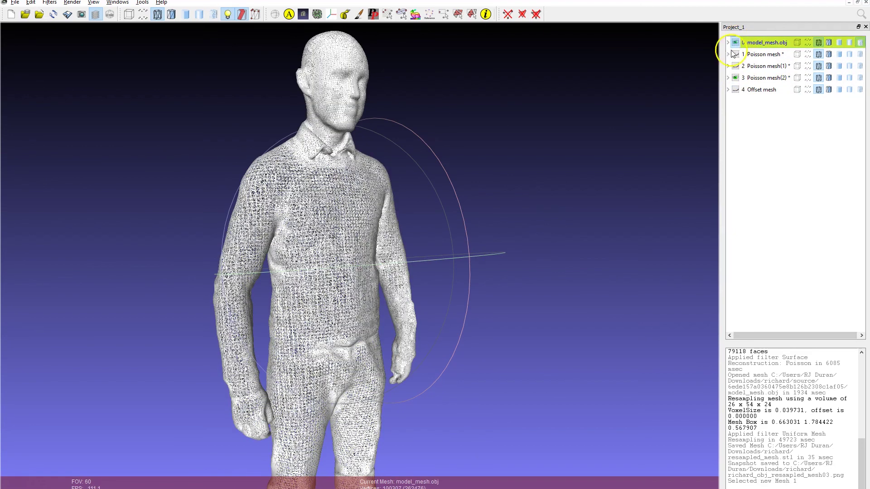
{"action": "left_click", "coordinate": [735, 78]}
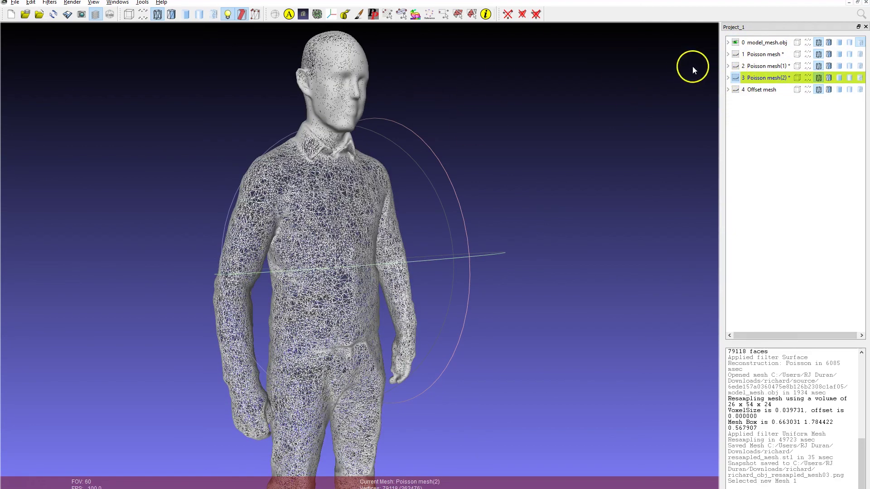
{"action": "left_click", "coordinate": [743, 91]}
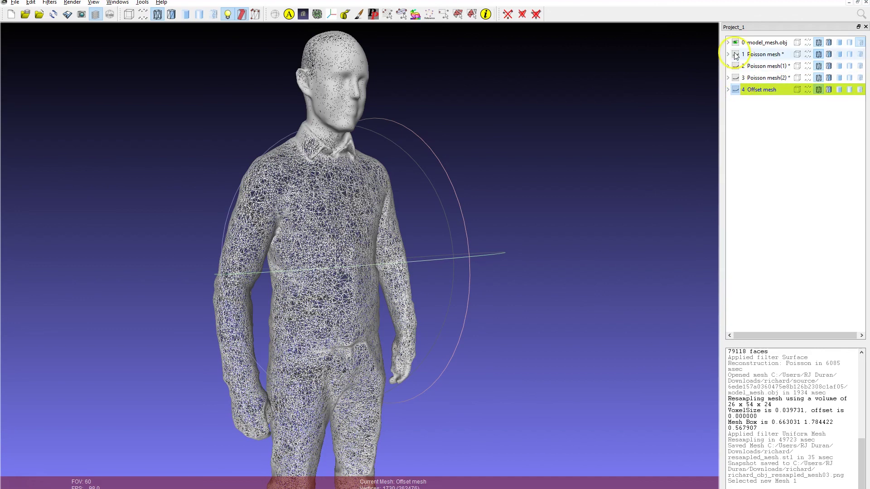
{"action": "left_click", "coordinate": [735, 90]}
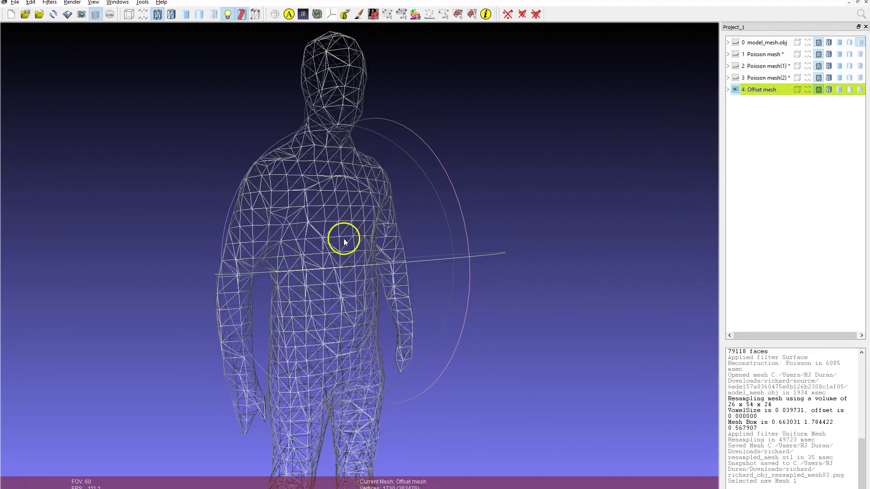
{"action": "mouse_move", "coordinate": [406, 230]}
{"action": "left_mouse_down"}
{"action": "mouse_move", "coordinate": [417, 247]}
{"action": "mouse_move", "coordinate": [349, 258]}
{"action": "mouse_move", "coordinate": [371, 266]}
{"action": "left_mouse_up"}
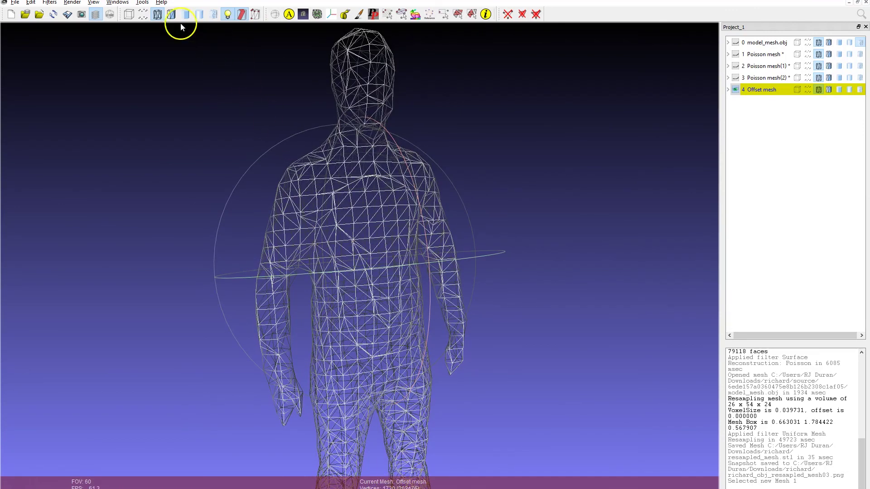
{"action": "left_click", "coordinate": [171, 14]}
{"action": "mouse_move", "coordinate": [367, 261]}
{"action": "left_mouse_down"}
{"action": "mouse_move", "coordinate": [382, 253]}
{"action": "mouse_move", "coordinate": [383, 330]}
{"action": "mouse_move", "coordinate": [326, 326]}
{"action": "mouse_move", "coordinate": [388, 277]}
{"action": "mouse_move", "coordinate": [441, 308]}
{"action": "mouse_move", "coordinate": [256, 320]}
{"action": "mouse_move", "coordinate": [406, 205]}
{"action": "mouse_move", "coordinate": [423, 213]}
{"action": "mouse_move", "coordinate": [452, 306]}
{"action": "mouse_move", "coordinate": [266, 196]}
{"action": "mouse_move", "coordinate": [307, 155]}
{"action": "mouse_move", "coordinate": [367, 243]}
{"action": "mouse_move", "coordinate": [326, 247]}
{"action": "left_mouse_up"}
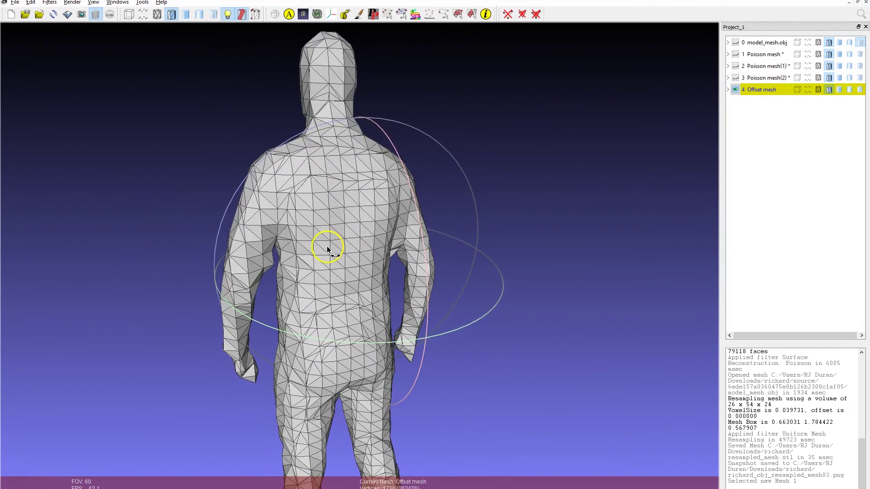
{"action": "scroll", "coordinate": [347, 214], "scroll_direction": "down", "scroll_amount": 3}
{"action": "scroll", "coordinate": [346, 213], "scroll_direction": "down", "scroll_amount": 3}
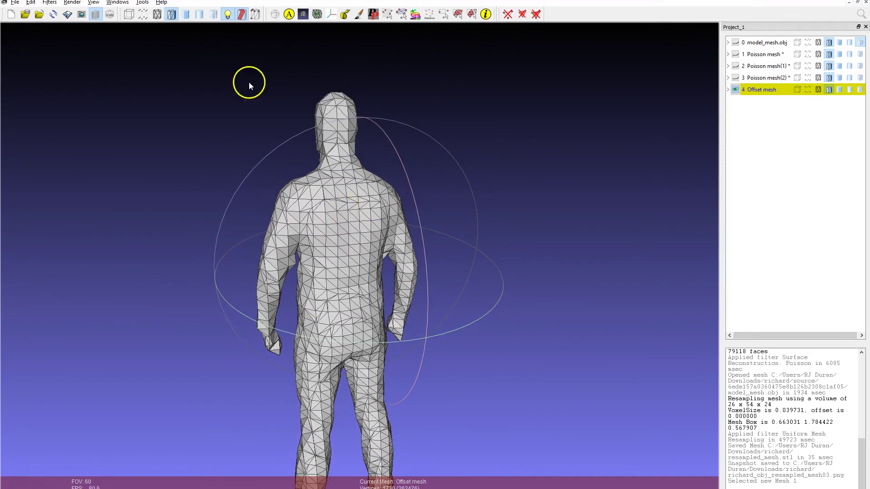
Start Export Mesh As with STL format chosen, then cancel without saving.
{"action": "left_click", "coordinate": [14, 2]}
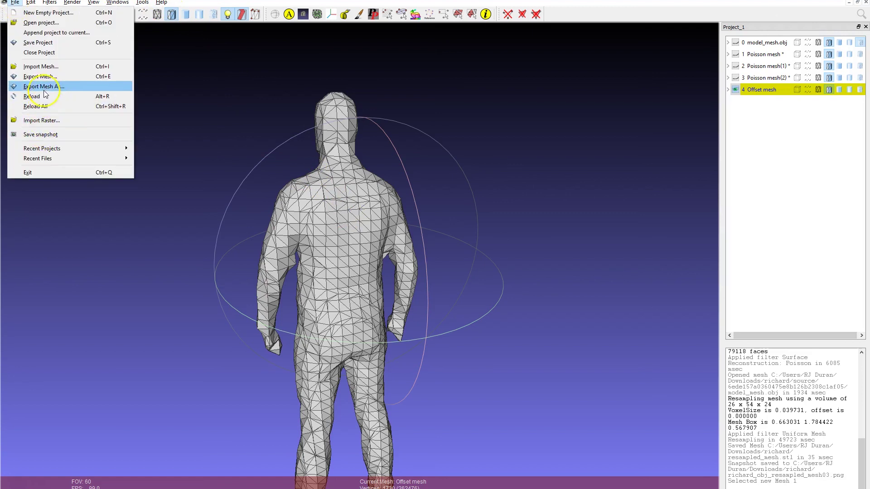
{"action": "left_click", "coordinate": [44, 88]}
{"action": "left_click", "coordinate": [391, 368]}
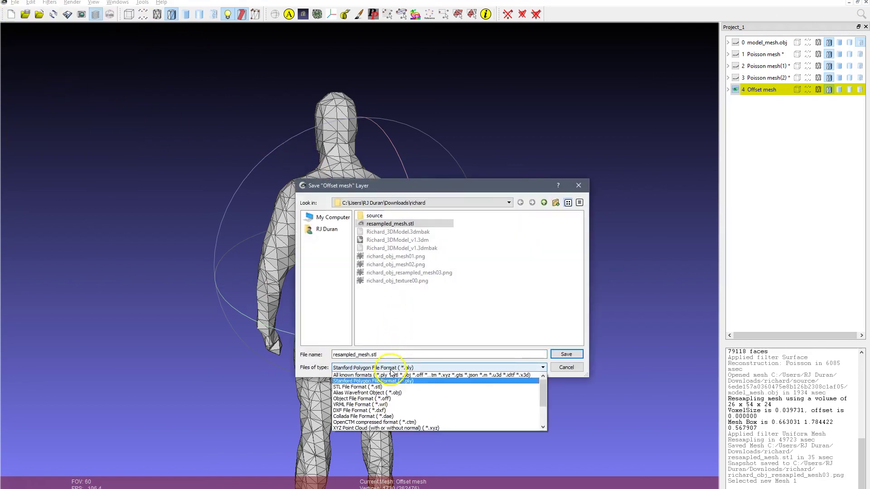
{"action": "left_click", "coordinate": [388, 387]}
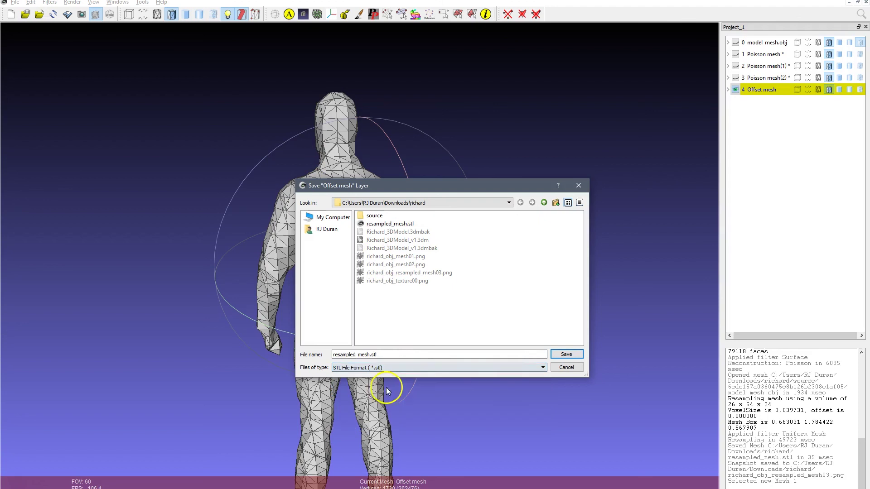
{"action": "left_click", "coordinate": [566, 368]}
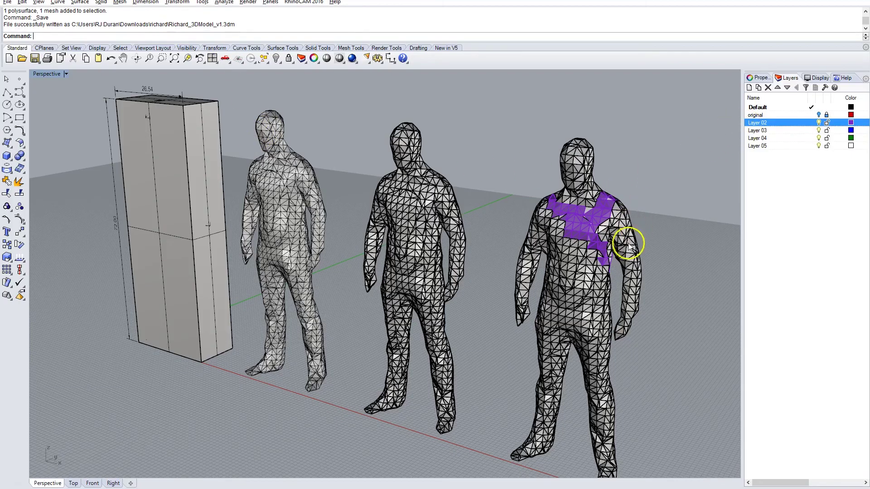
Select the 72-tall box and body mesh and Zoom Selected (ZS) onto them.
{"action": "middle_click", "coordinate": [483, 296]}
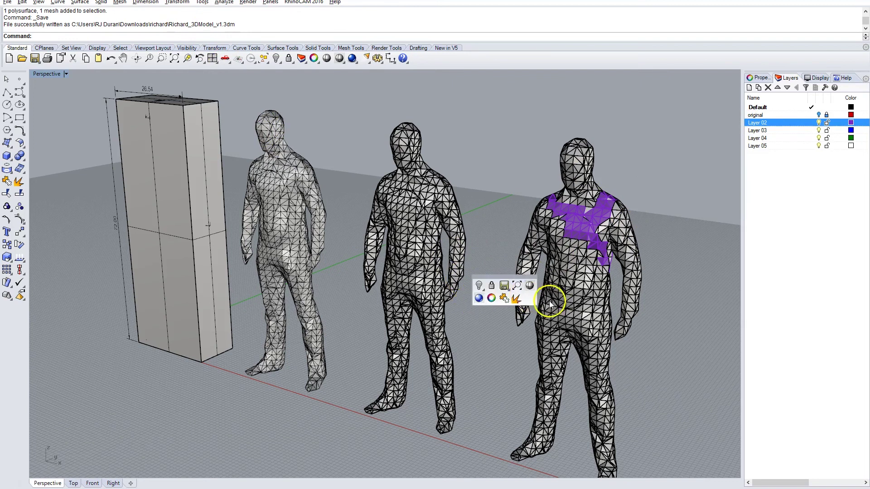
{"action": "right_click_drag", "start_coordinate": [491, 328], "coordinate": [567, 310]}
{"action": "scroll", "coordinate": [567, 311], "scroll_direction": "down", "scroll_amount": 5}
{"action": "left_click", "coordinate": [233, 244]}
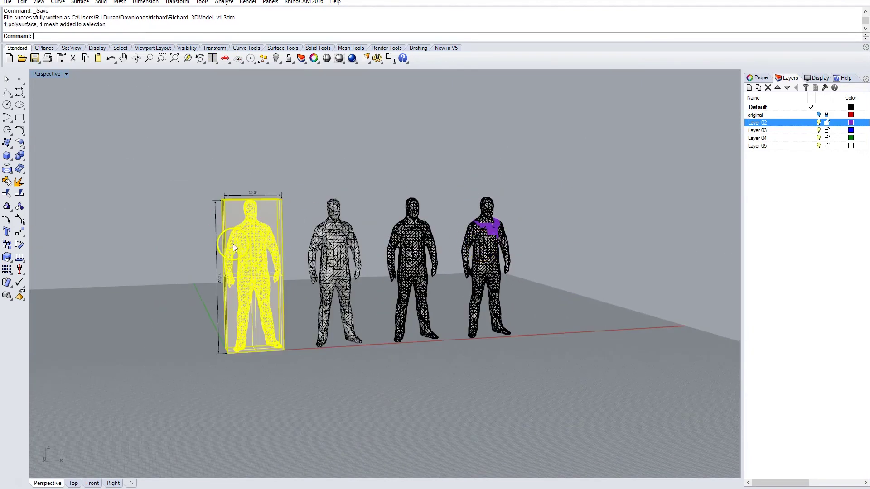
{"action": "type", "text": "ZS"}
{"action": "key", "text": "Return"}
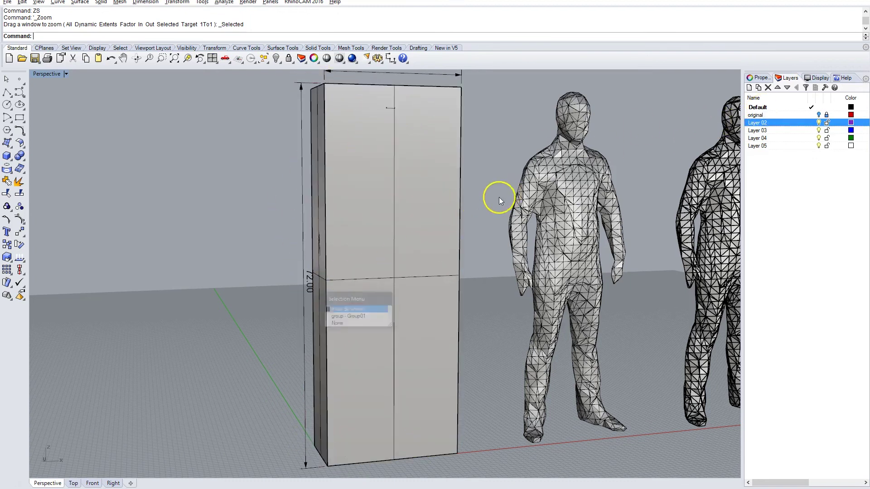
Pick the box and mesh among overlapping objects and make Layer 02 current.
{"action": "left_click", "coordinate": [375, 277]}
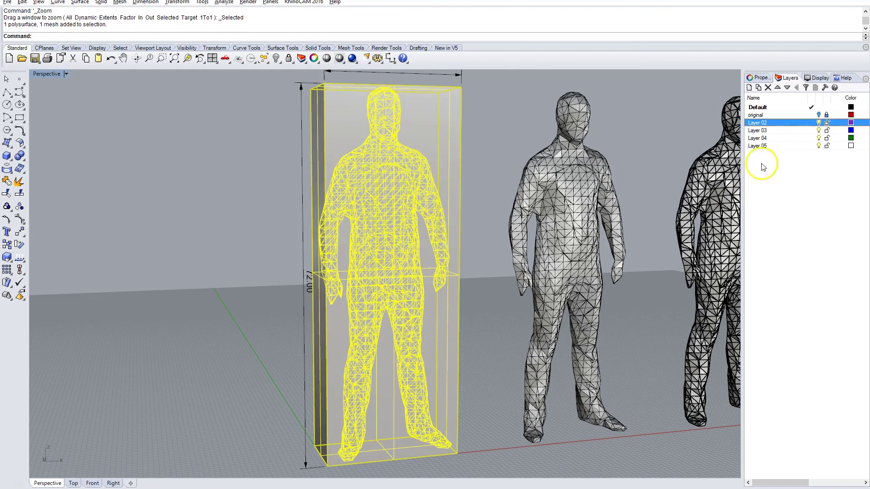
{"action": "left_click", "coordinate": [815, 115]}
{"action": "left_click", "coordinate": [818, 123]}
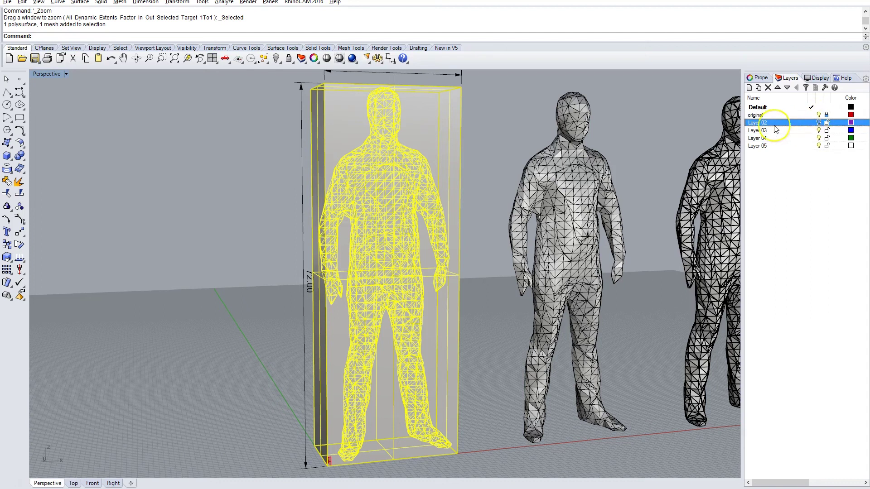
{"action": "left_click", "coordinate": [790, 122]}
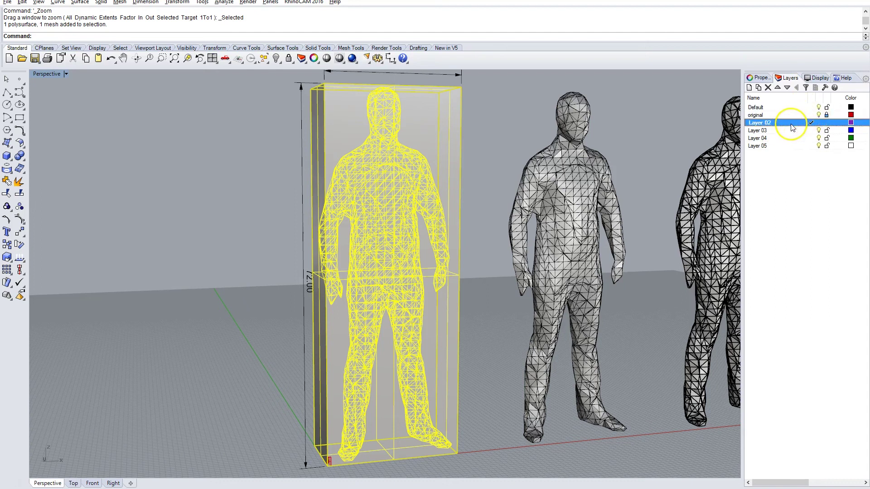
Make Layer 02 current, turn on the original layer, and look down on the red box.
{"action": "left_click", "coordinate": [818, 107]}
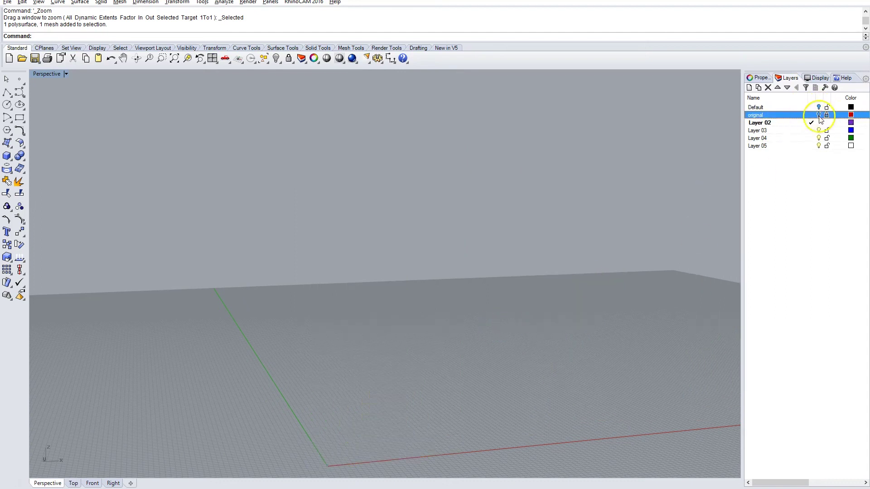
{"action": "left_click", "coordinate": [818, 115]}
{"action": "scroll", "coordinate": [333, 458], "scroll_direction": "up", "scroll_amount": 2}
{"action": "middle_click", "coordinate": [355, 417]}
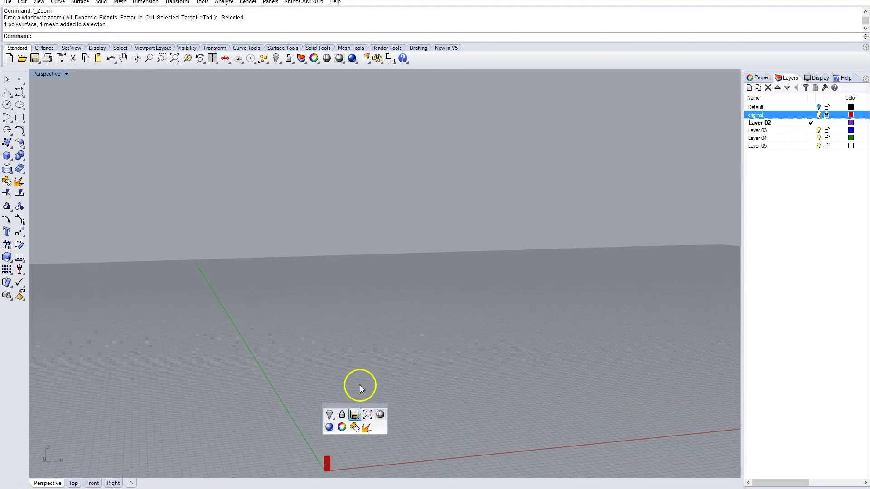
{"action": "mouse_move", "coordinate": [360, 402]}
{"action": "right_mouse_down"}
{"action": "mouse_move", "coordinate": [383, 345]}
{"action": "mouse_move", "coordinate": [345, 428]}
{"action": "mouse_move", "coordinate": [314, 453]}
{"action": "right_mouse_up"}
{"action": "scroll", "coordinate": [315, 453], "scroll_direction": "up", "scroll_amount": 2}
{"action": "scroll", "coordinate": [323, 448], "scroll_direction": "up", "scroll_amount": 2}
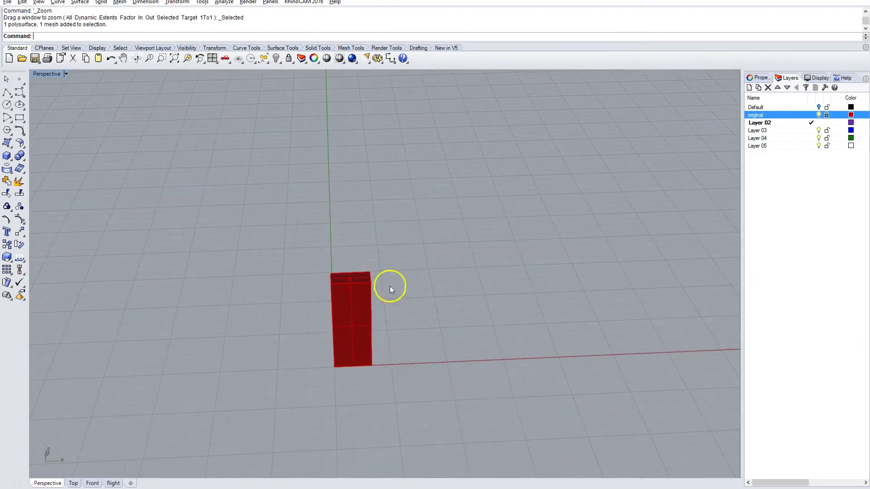
Turn Default back on, hide the original layer, and make Default current.
{"action": "left_click", "coordinate": [818, 106]}
{"action": "left_click", "coordinate": [818, 115]}
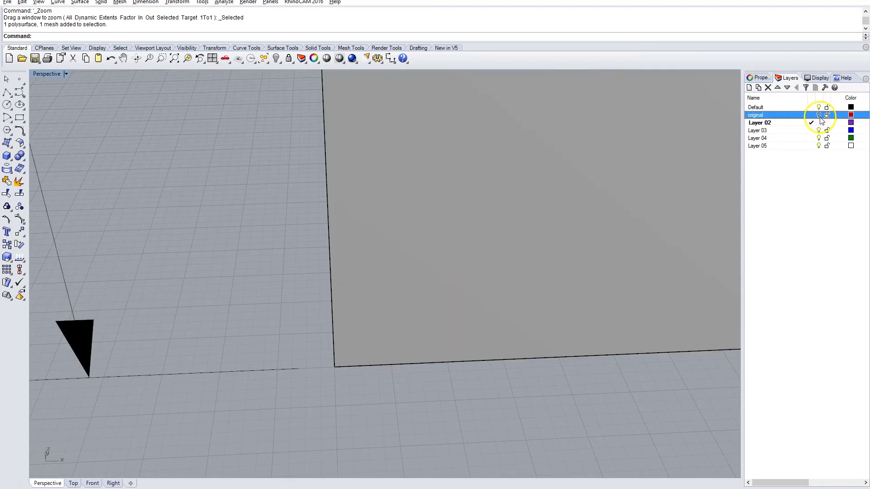
{"action": "double_click", "coordinate": [761, 107]}
Select the grouped 72-tall box and body mesh.
{"action": "scroll", "coordinate": [380, 221], "scroll_direction": "down", "scroll_amount": 5}
{"action": "scroll", "coordinate": [383, 290], "scroll_direction": "down", "scroll_amount": 3}
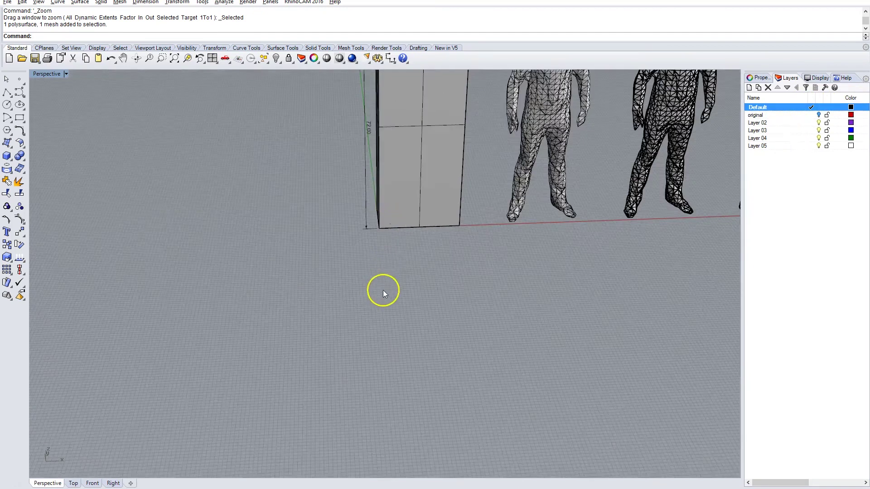
{"action": "scroll", "coordinate": [382, 293], "scroll_direction": "down", "scroll_amount": 3}
{"action": "left_click", "coordinate": [417, 126]}
{"action": "scroll", "coordinate": [438, 159], "scroll_direction": "up", "scroll_amount": 4}
{"action": "right_click_drag", "start_coordinate": [493, 166], "coordinate": [503, 142]}
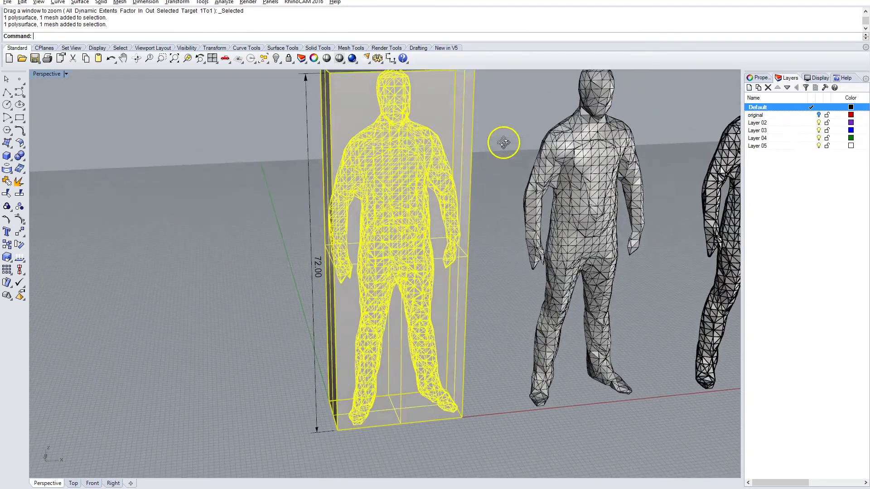
{"action": "scroll", "coordinate": [431, 113], "scroll_direction": "down", "scroll_amount": 4}
{"action": "scroll", "coordinate": [431, 113], "scroll_direction": "up", "scroll_amount": 3}
{"action": "scroll", "coordinate": [430, 113], "scroll_direction": "up", "scroll_amount": 1}
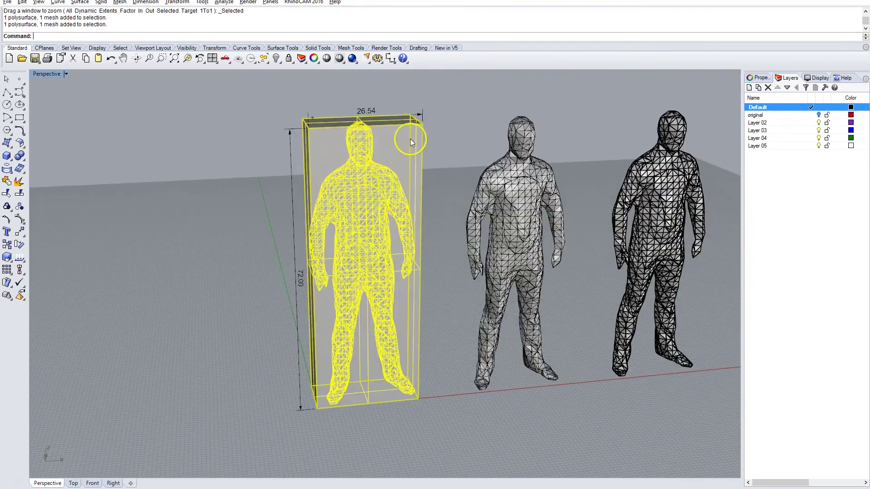
{"action": "left_click", "coordinate": [425, 134]}
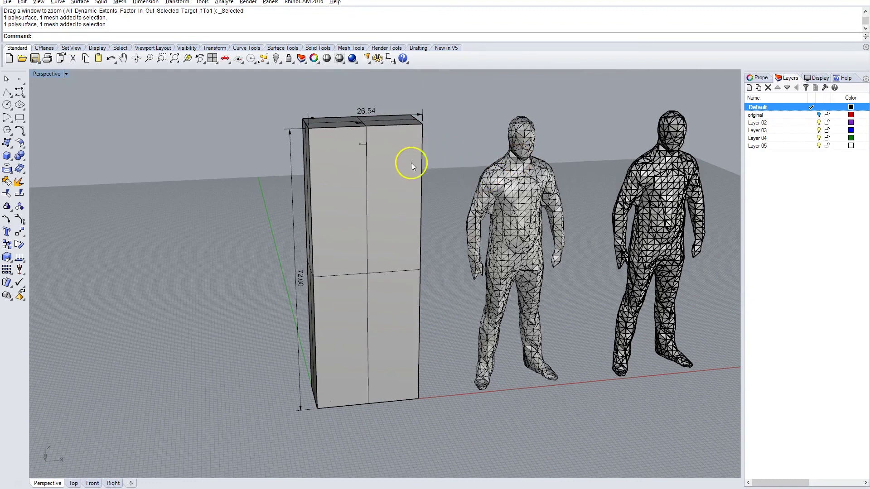
{"action": "left_click", "coordinate": [398, 163]}
{"action": "type", "text": "Ungro"}
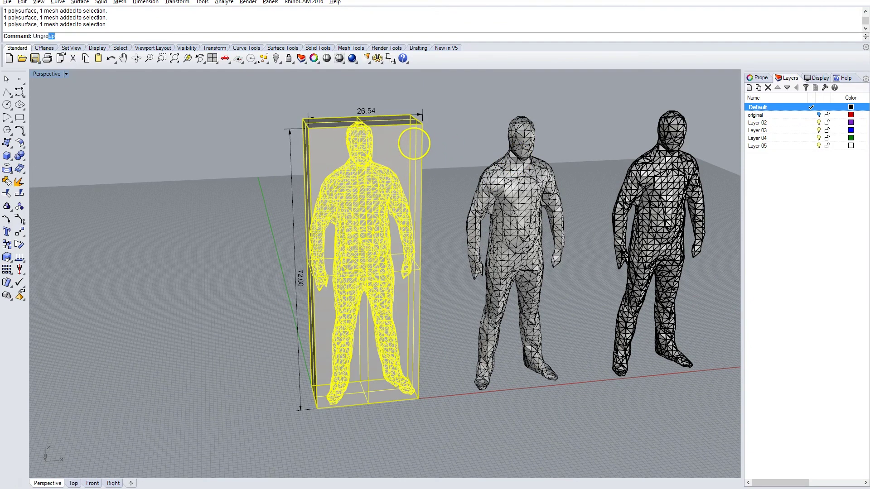
Ungroup them and delete only the surrounding box.
{"action": "key", "text": "Return"}
{"action": "left_click", "coordinate": [431, 149]}
{"action": "left_click", "coordinate": [425, 148]}
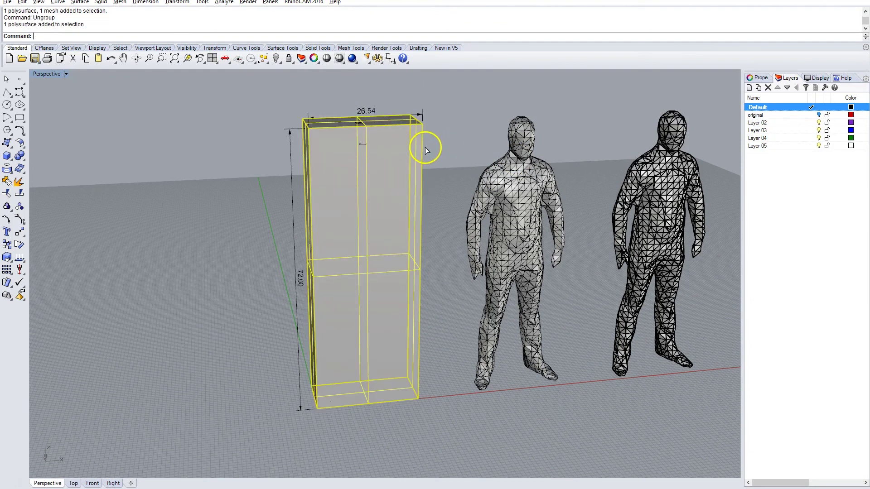
{"action": "key", "text": "Delete"}
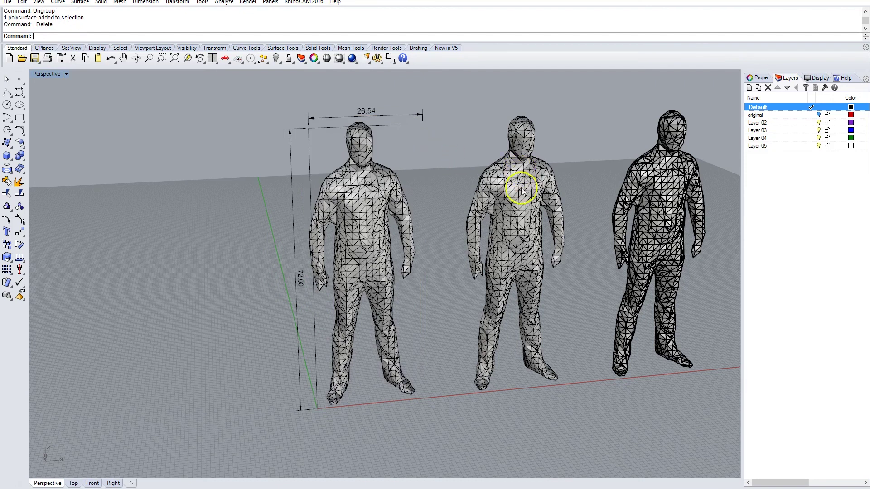
{"action": "scroll", "coordinate": [447, 195], "scroll_direction": "down", "scroll_amount": 3}
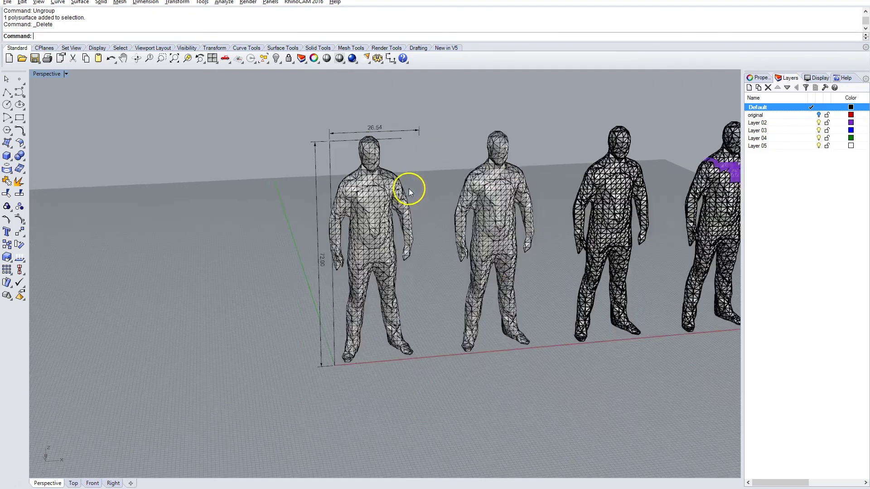
{"action": "scroll", "coordinate": [505, 175], "scroll_direction": "down", "scroll_amount": 2}
{"action": "scroll", "coordinate": [504, 175], "scroll_direction": "up", "scroll_amount": 4}
Convert the second body mesh to a NURBS polysurface with MeshToNURB.
{"action": "left_click", "coordinate": [395, 200]}
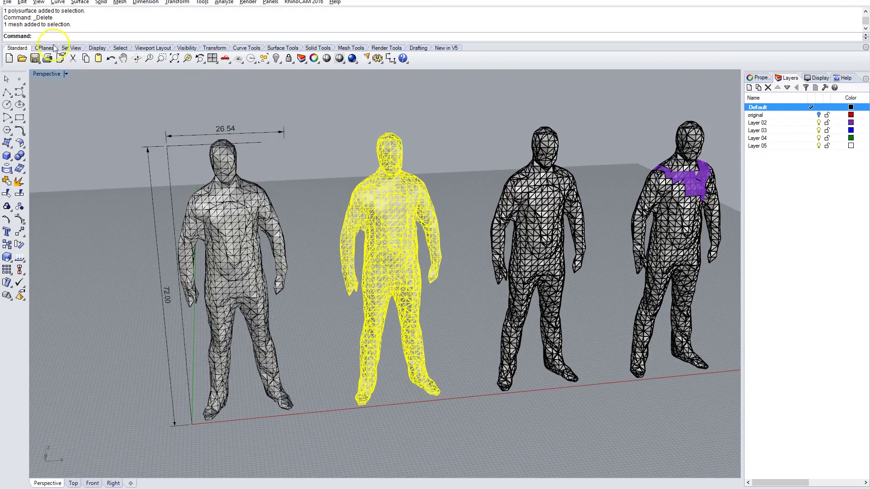
{"action": "type", "text": "Mest"}
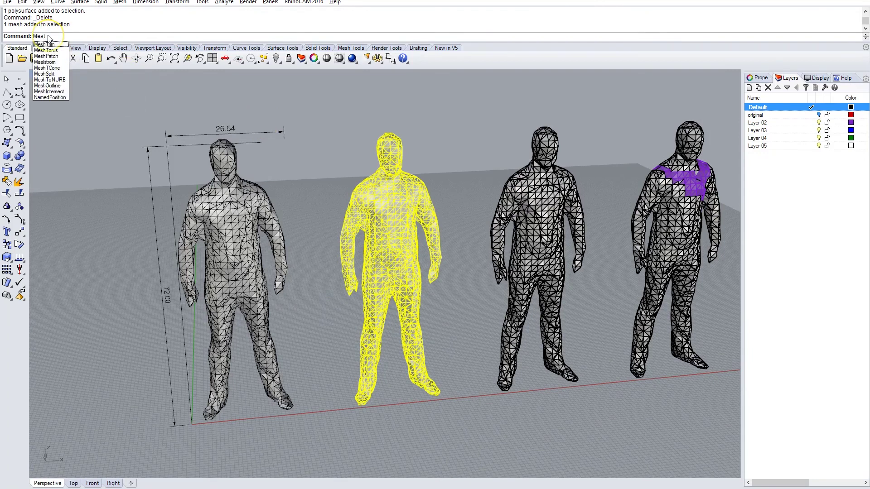
{"action": "key", "text": "BackSpace"}
{"action": "type", "text": "hTo"}
{"action": "key", "text": "Return"}
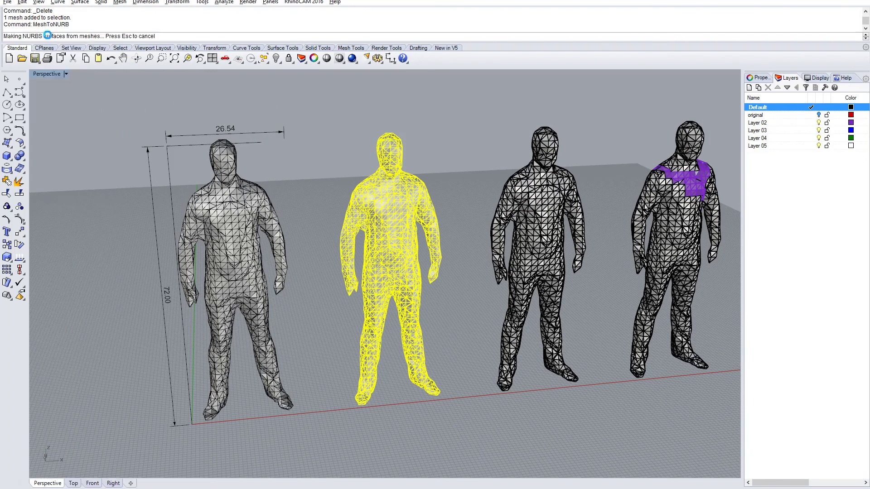
{"action": "scroll", "coordinate": [398, 195], "scroll_direction": "up", "scroll_amount": 3}
{"action": "scroll", "coordinate": [398, 195], "scroll_direction": "up", "scroll_amount": 3}
Select the converted figure and browse its Properties, Layers and Display panels.
{"action": "left_click", "coordinate": [406, 198]}
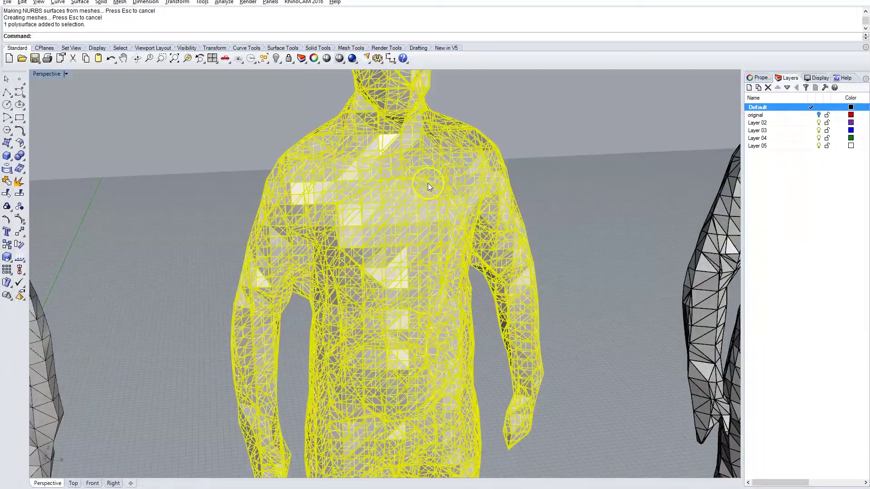
{"action": "scroll", "coordinate": [427, 182], "scroll_direction": "down", "scroll_amount": 5}
{"action": "scroll", "coordinate": [430, 183], "scroll_direction": "down", "scroll_amount": 2}
{"action": "scroll", "coordinate": [515, 188], "scroll_direction": "up", "scroll_amount": 5}
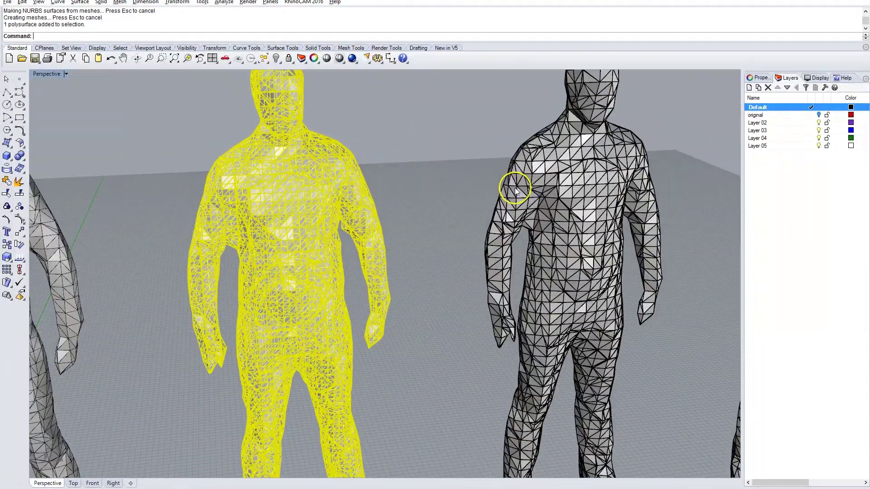
{"action": "left_click", "coordinate": [403, 199]}
{"action": "left_click", "coordinate": [310, 192]}
{"action": "left_click", "coordinate": [761, 79]}
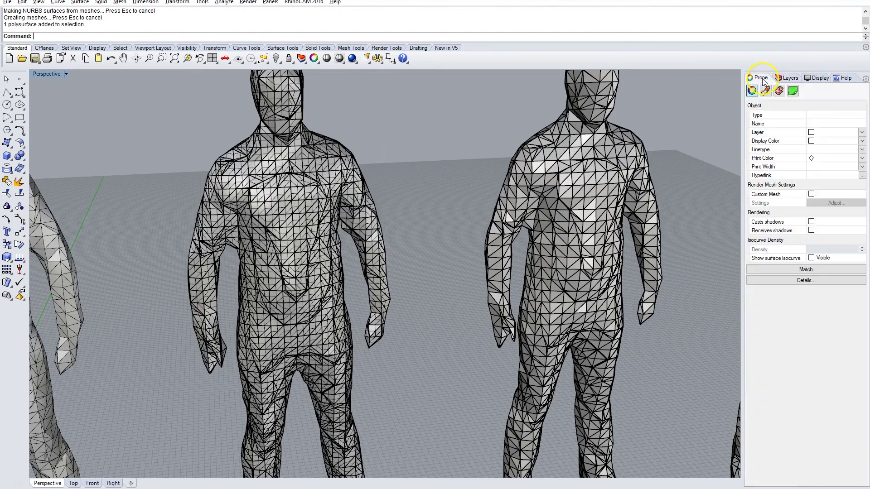
{"action": "left_click", "coordinate": [789, 78]}
{"action": "left_click", "coordinate": [818, 80]}
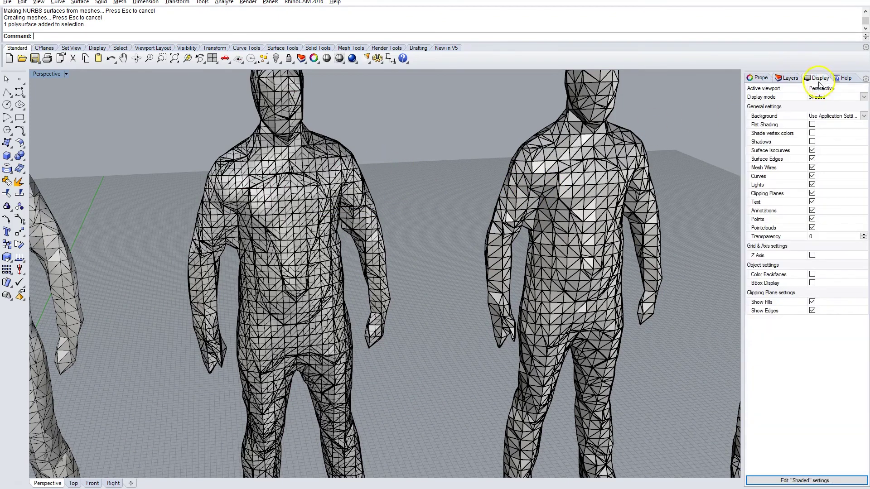
{"action": "left_click", "coordinate": [759, 81]}
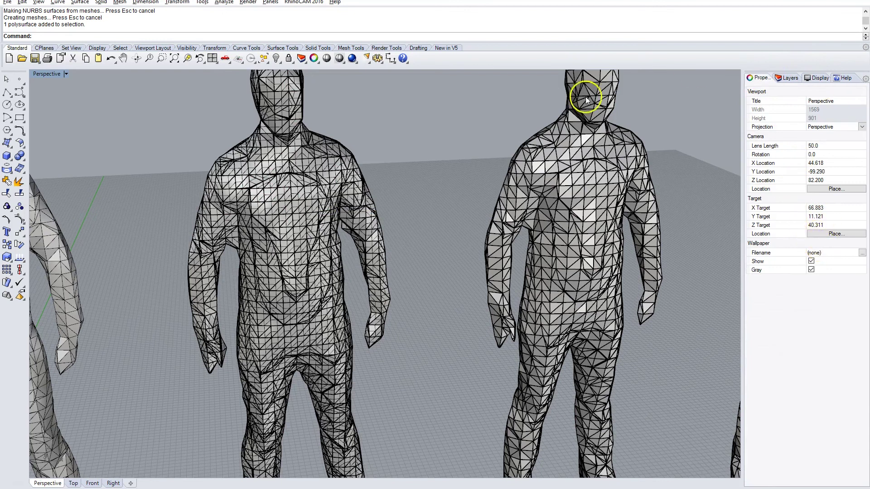
Reselect the polysurface and turn off its surface isocurve visibility.
{"action": "left_click", "coordinate": [315, 167]}
{"action": "left_click", "coordinate": [370, 196]}
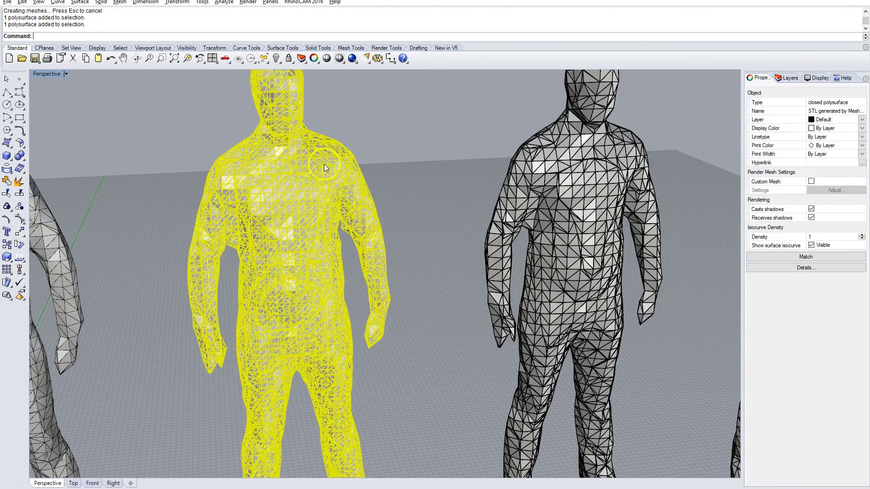
{"action": "left_click", "coordinate": [812, 258]}
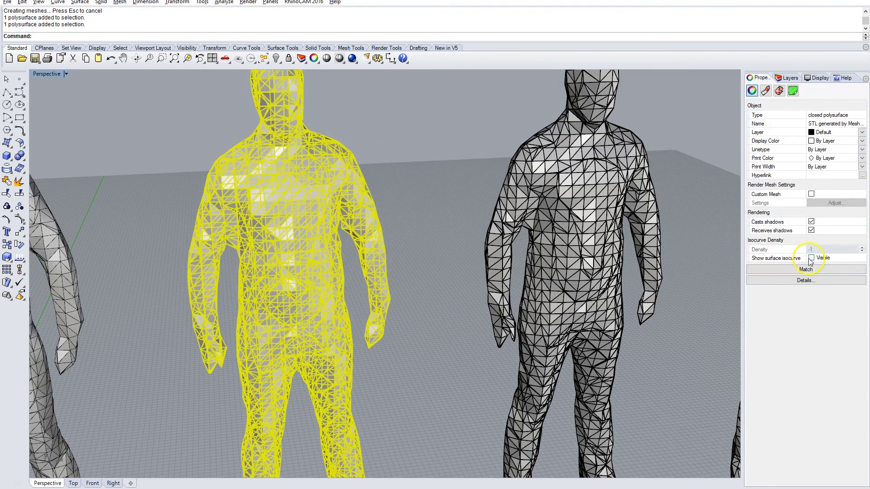
{"action": "left_click", "coordinate": [398, 148]}
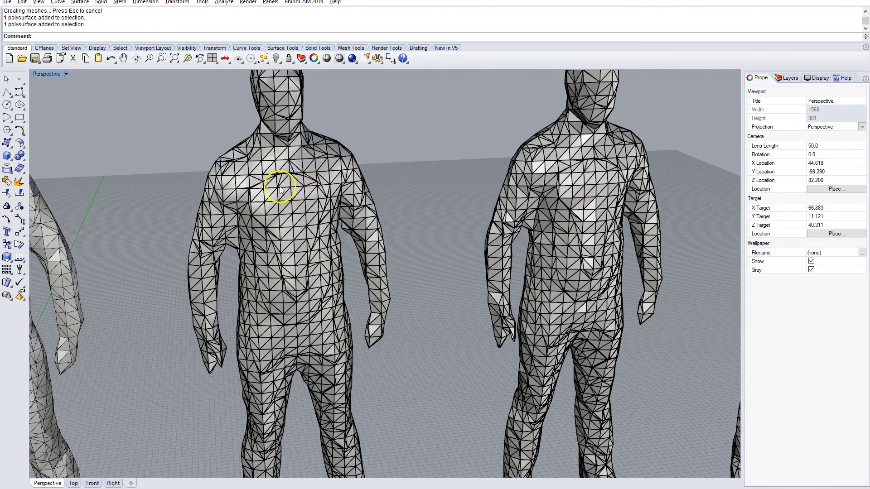
{"action": "scroll", "coordinate": [279, 190], "scroll_direction": "up", "scroll_amount": 5}
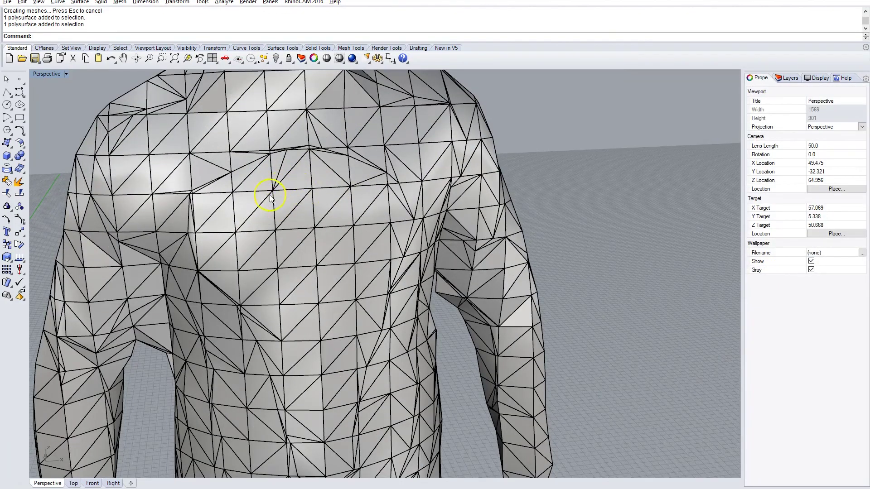
Zoom the Perspective view and briefly select, then deselect, the third figure.
{"action": "scroll", "coordinate": [425, 161], "scroll_direction": "down", "scroll_amount": 2}
{"action": "scroll", "coordinate": [504, 146], "scroll_direction": "down", "scroll_amount": 2}
{"action": "scroll", "coordinate": [505, 148], "scroll_direction": "down", "scroll_amount": 2}
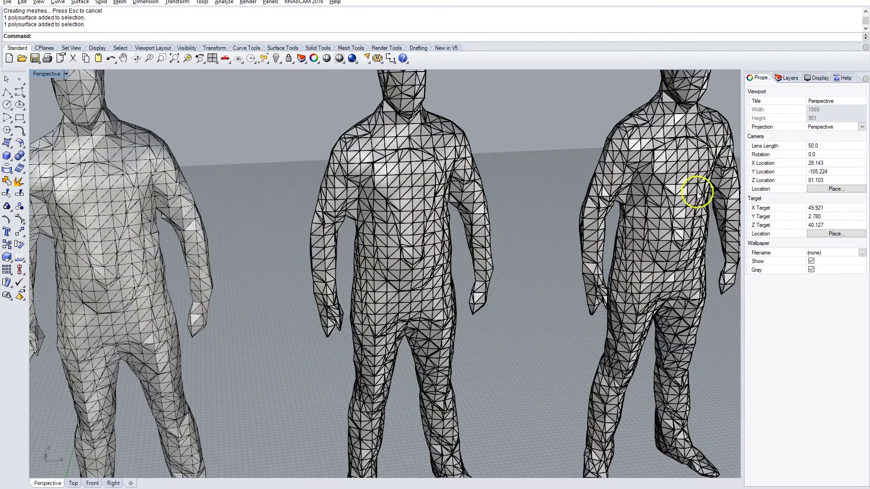
{"action": "scroll", "coordinate": [453, 149], "scroll_direction": "down", "scroll_amount": 3}
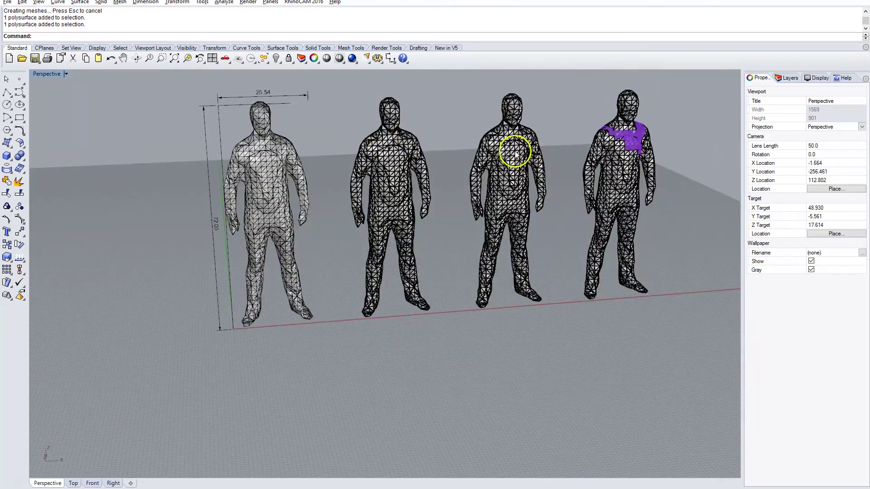
{"action": "left_click", "coordinate": [526, 147]}
{"action": "scroll", "coordinate": [554, 139], "scroll_direction": "up", "scroll_amount": 4}
{"action": "left_click", "coordinate": [553, 143]}
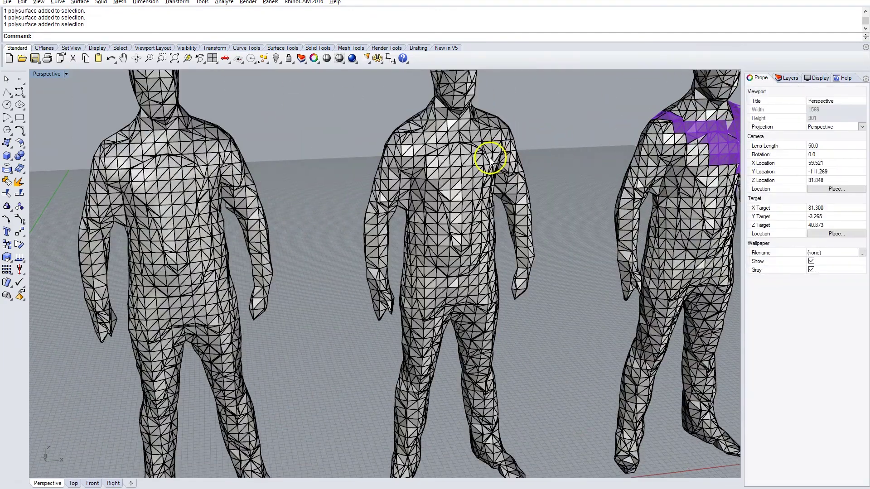
Orbit around the purple patch and pick a chest surface from the overlapping candidates.
{"action": "scroll", "coordinate": [556, 156], "scroll_direction": "down", "scroll_amount": 2}
{"action": "scroll", "coordinate": [557, 155], "scroll_direction": "down", "scroll_amount": 2}
{"action": "scroll", "coordinate": [639, 133], "scroll_direction": "up", "scroll_amount": 3}
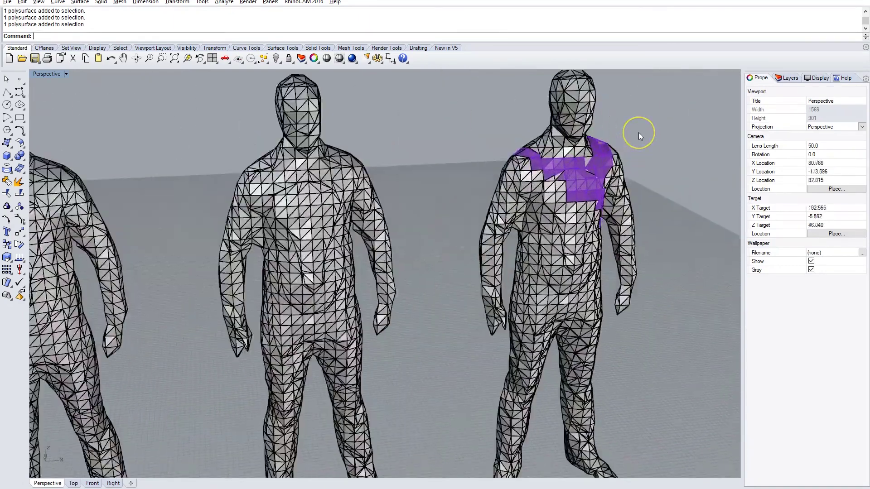
{"action": "scroll", "coordinate": [639, 134], "scroll_direction": "up", "scroll_amount": 2}
{"action": "left_click", "coordinate": [592, 181]}
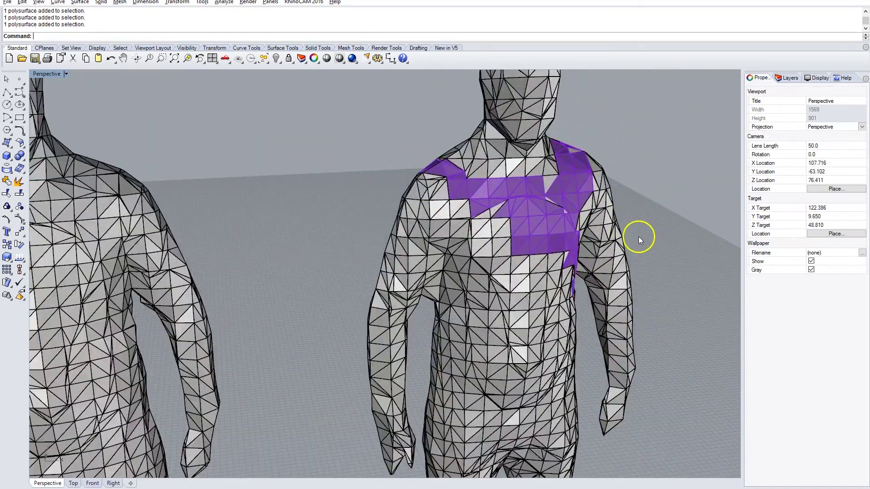
{"action": "right_click_drag", "start_coordinate": [645, 214], "coordinate": [537, 232]}
{"action": "left_click", "coordinate": [514, 274]}
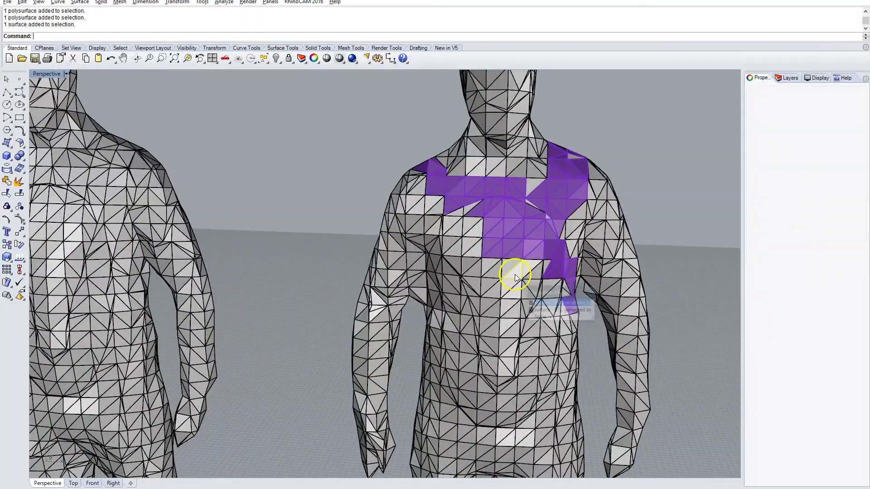
{"action": "left_click", "coordinate": [518, 208]}
Orbit to the figures' backs and add another shoulder face to the purple patch.
{"action": "mouse_move", "coordinate": [674, 175]}
{"action": "right_mouse_down"}
{"action": "mouse_move", "coordinate": [420, 200]}
{"action": "mouse_move", "coordinate": [524, 180]}
{"action": "right_mouse_up"}
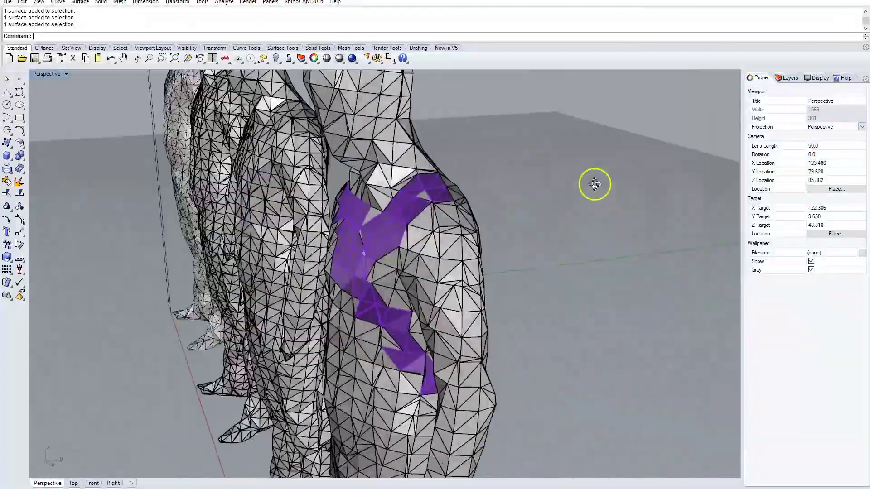
{"action": "scroll", "coordinate": [524, 180], "scroll_direction": "down", "scroll_amount": 3}
{"action": "scroll", "coordinate": [525, 177], "scroll_direction": "down", "scroll_amount": 2}
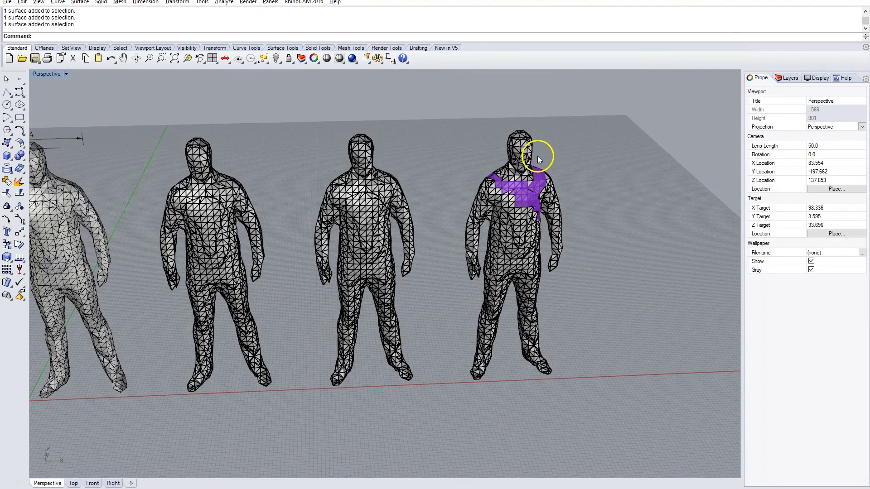
{"action": "scroll", "coordinate": [539, 154], "scroll_direction": "up", "scroll_amount": 3}
{"action": "left_click", "coordinate": [521, 183], "text": "ctrl+shift"}
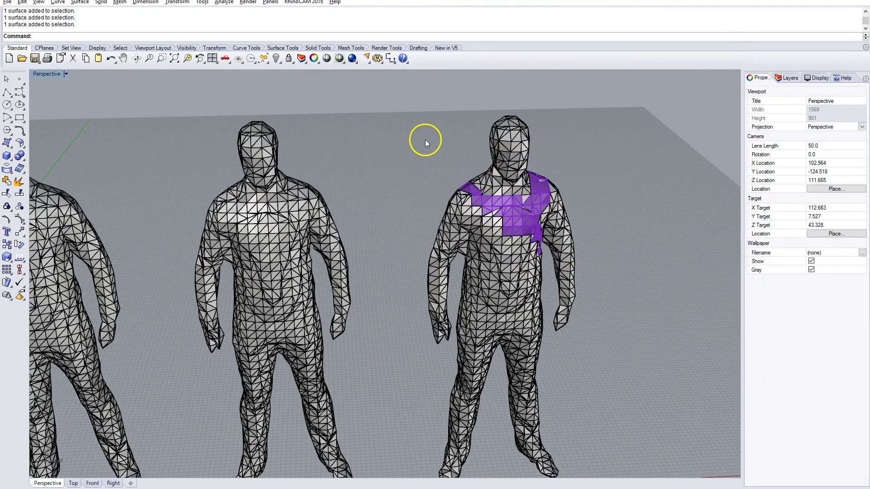